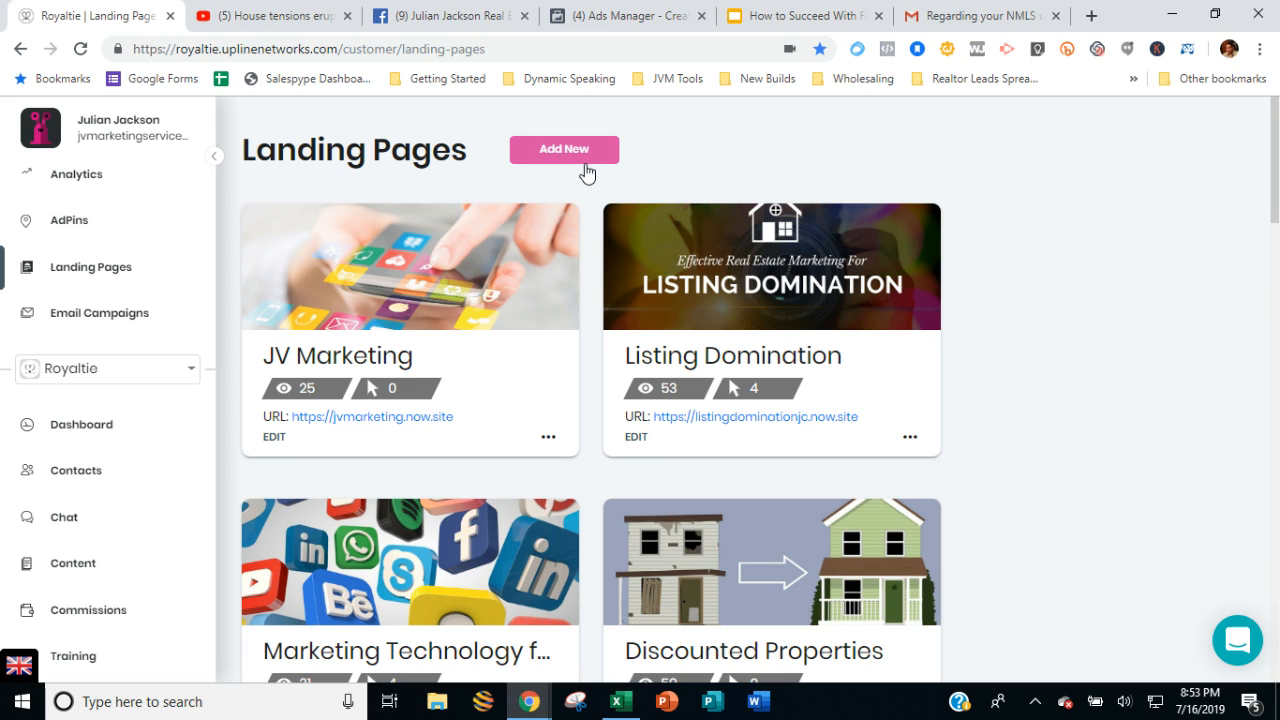
Switch to YouTube and search for "open house".
{"action": "left_click", "coordinate": [307, 20]}
{"action": "left_click", "coordinate": [437, 120]}
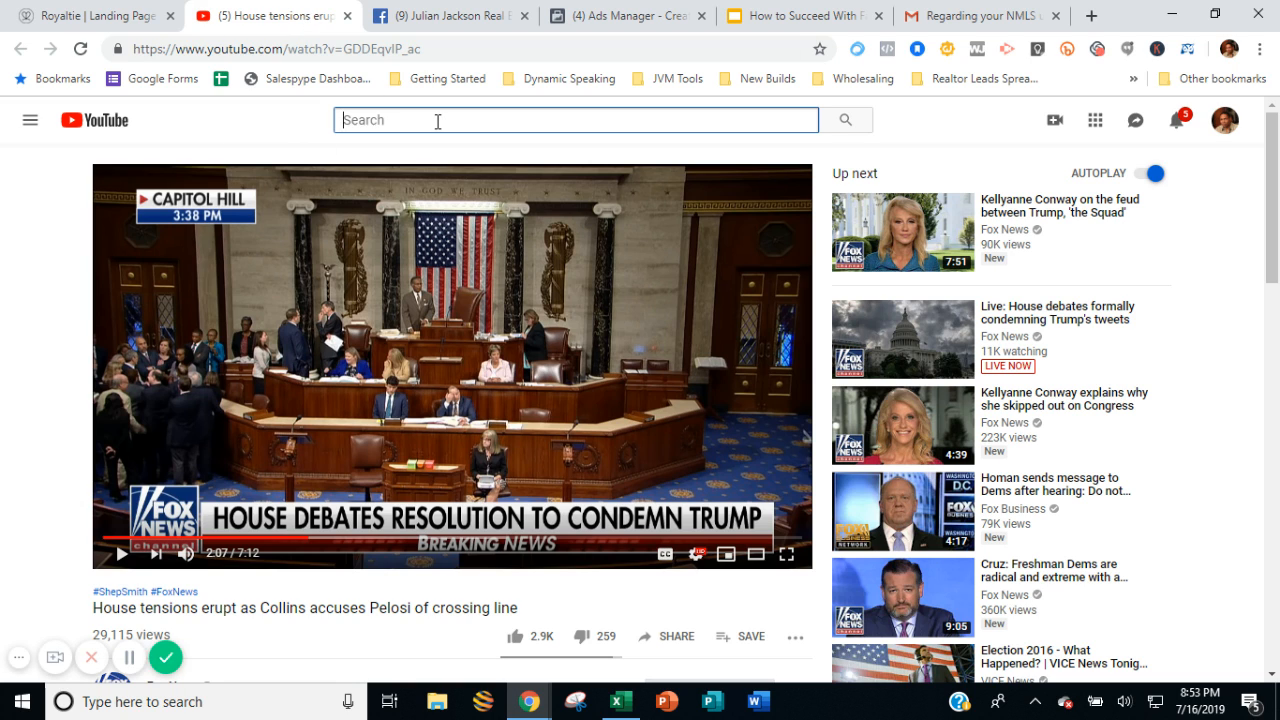
{"action": "type", "text": "open house"}
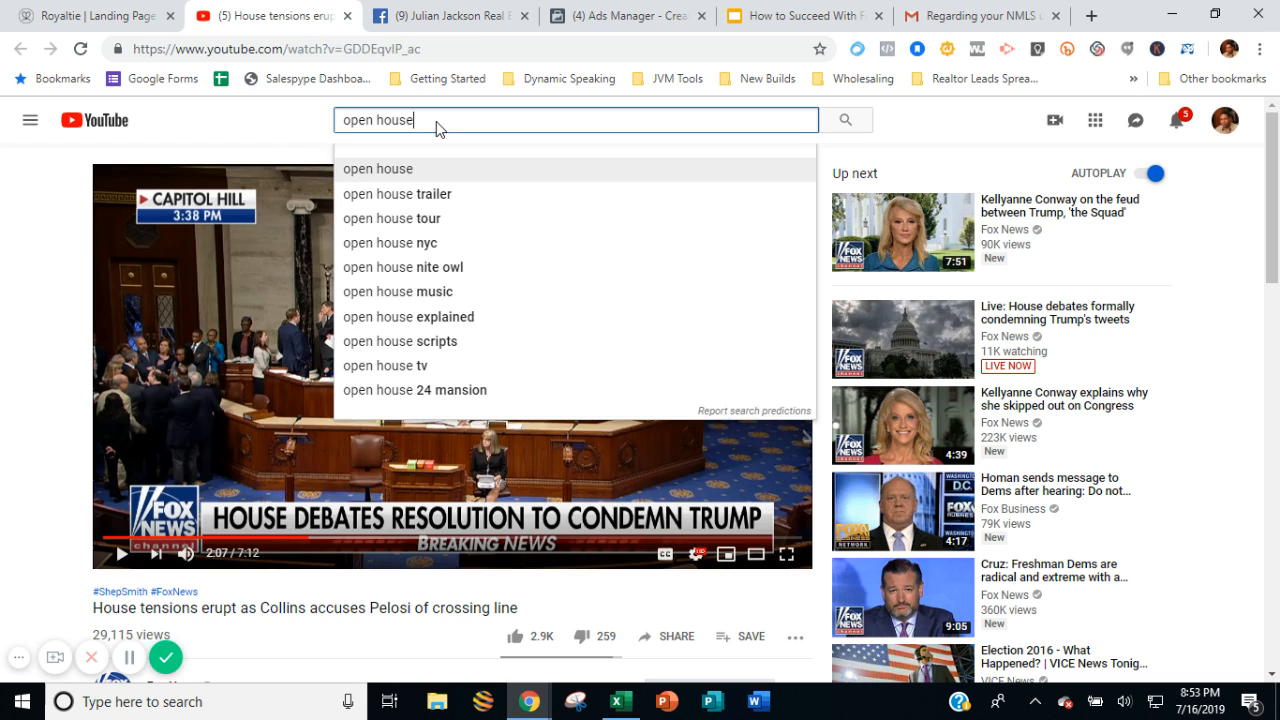
{"action": "key", "text": "Return"}
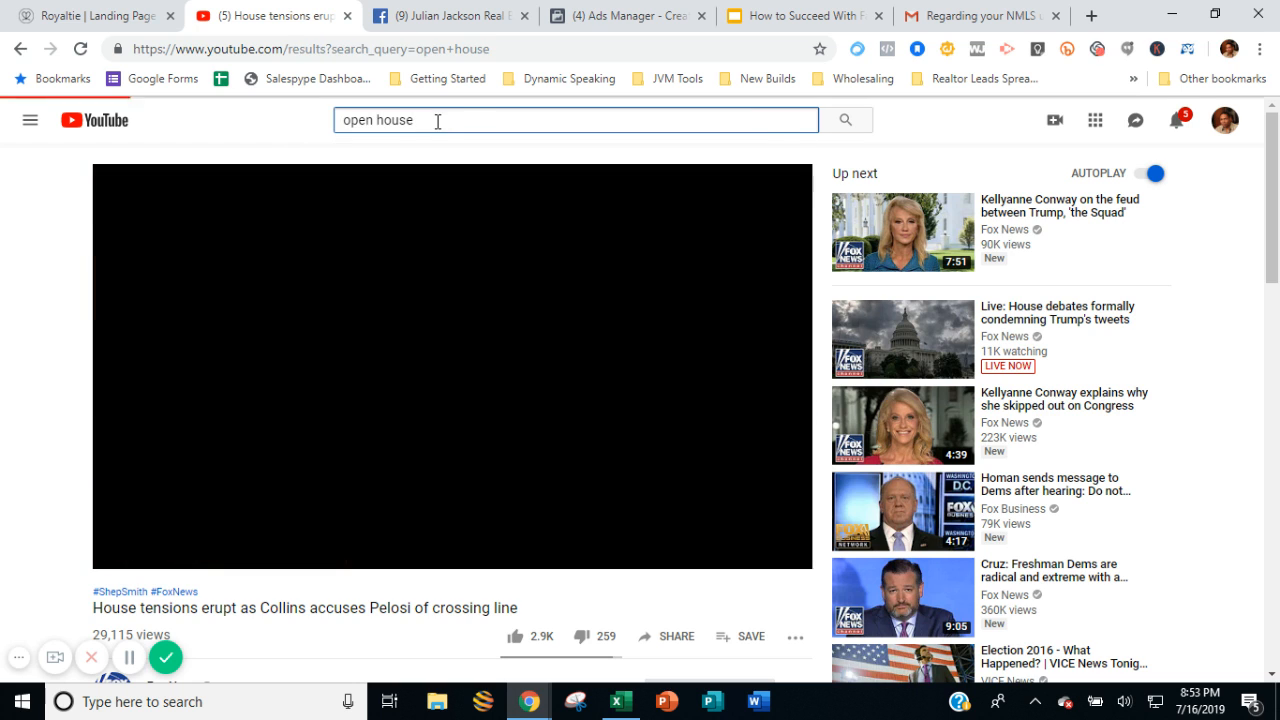
Open the video "Full Show: Best of Waterfront Living" from the Open House TV results and pause it.
{"action": "scroll", "coordinate": [534, 451], "scroll_direction": "down", "scroll_amount": 1}
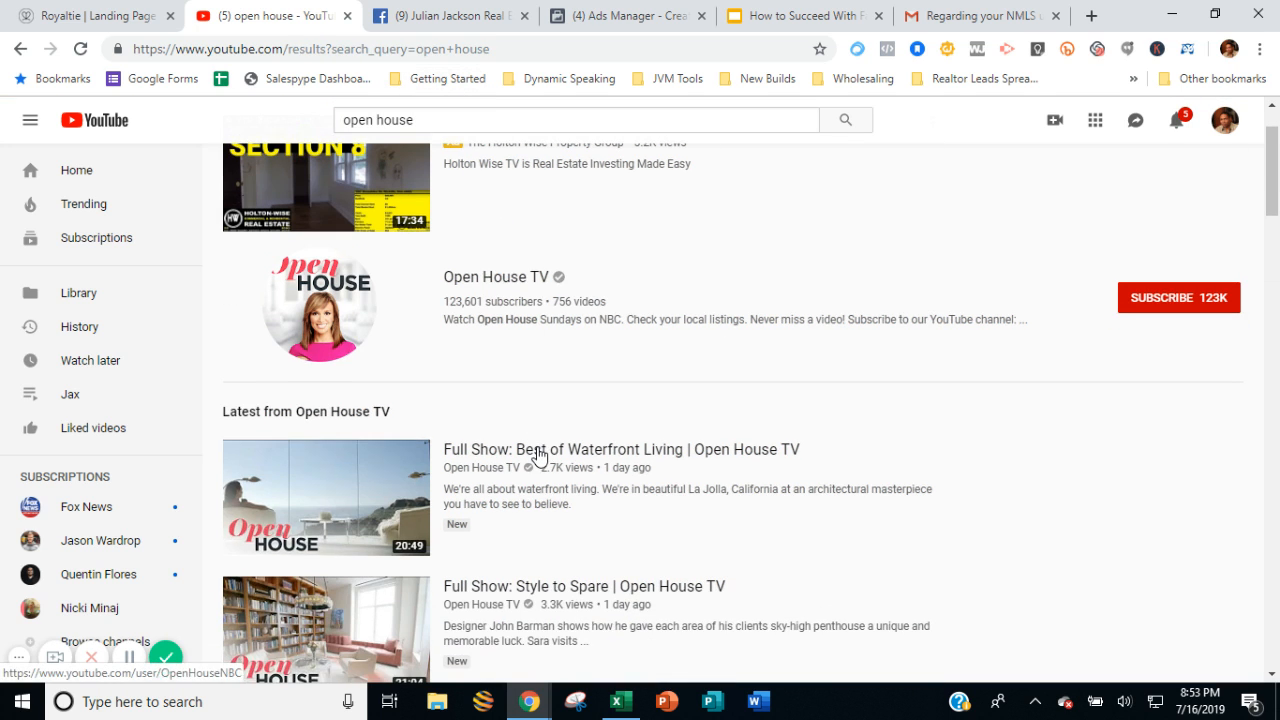
{"action": "scroll", "coordinate": [537, 456], "scroll_direction": "down", "scroll_amount": 1}
{"action": "left_click", "coordinate": [336, 388]}
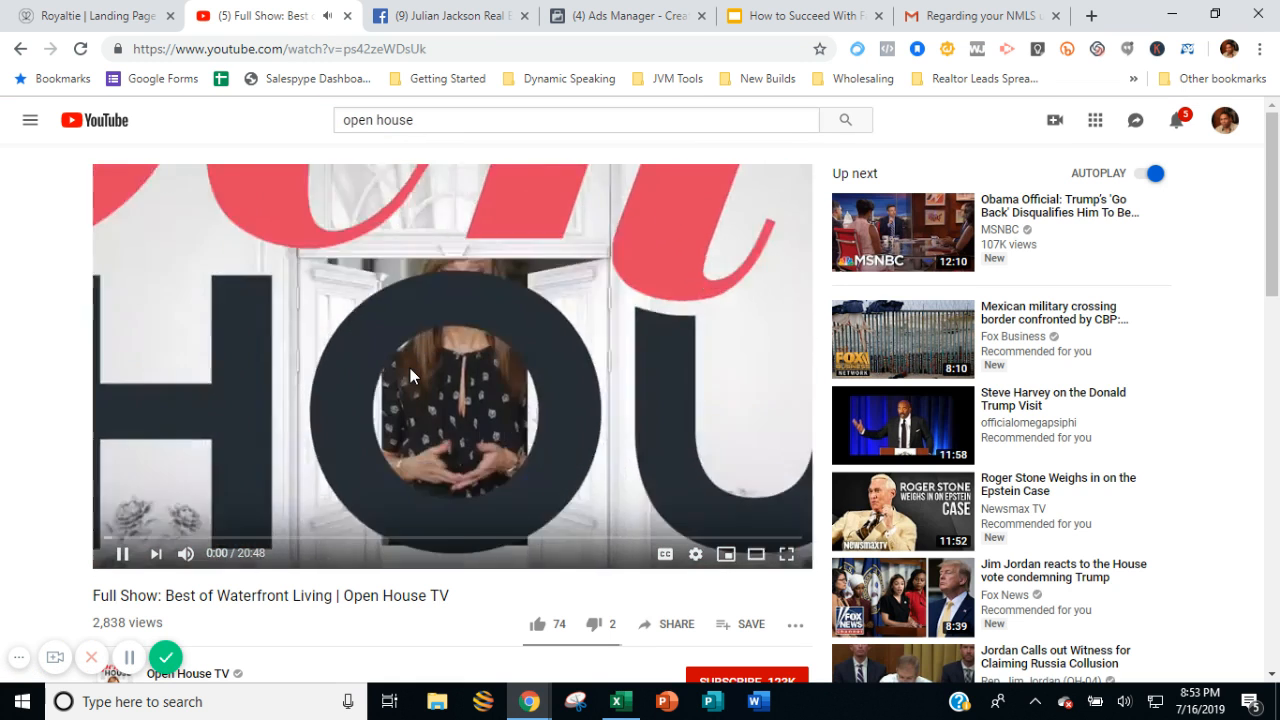
{"action": "left_click", "coordinate": [410, 372]}
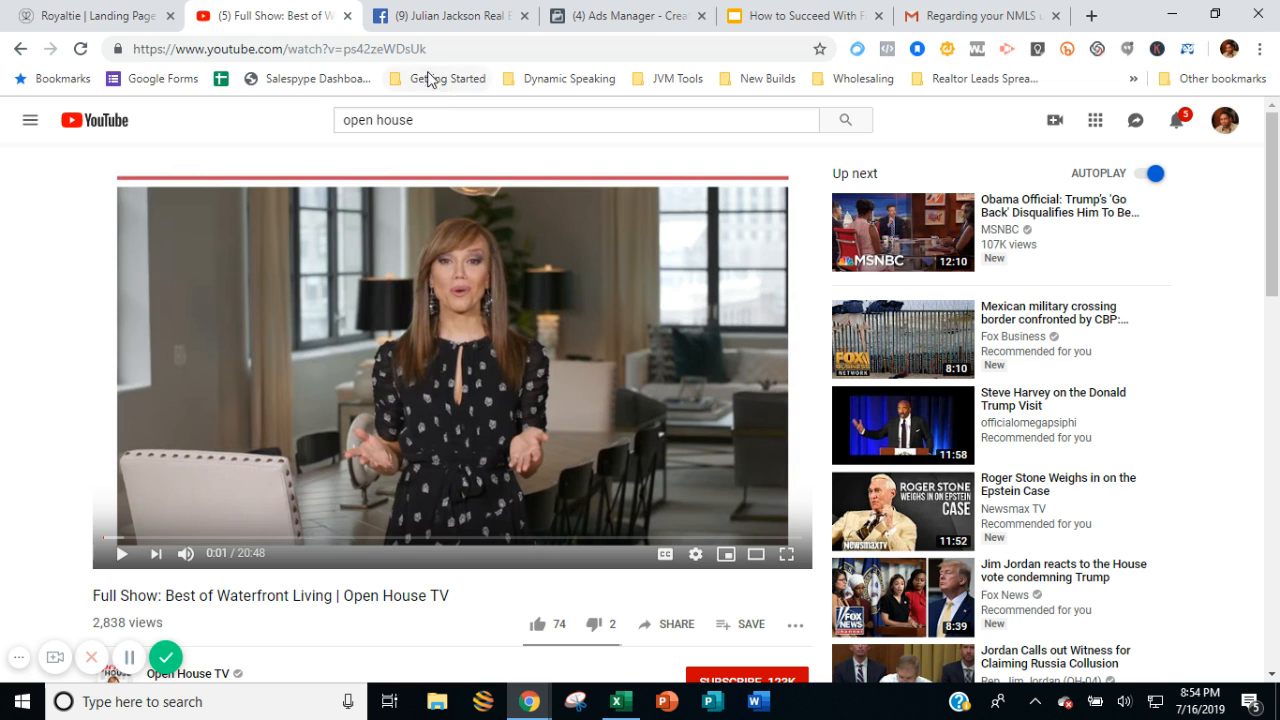
Copy the web address of the open Waterfront Living video.
{"action": "left_click", "coordinate": [393, 46]}
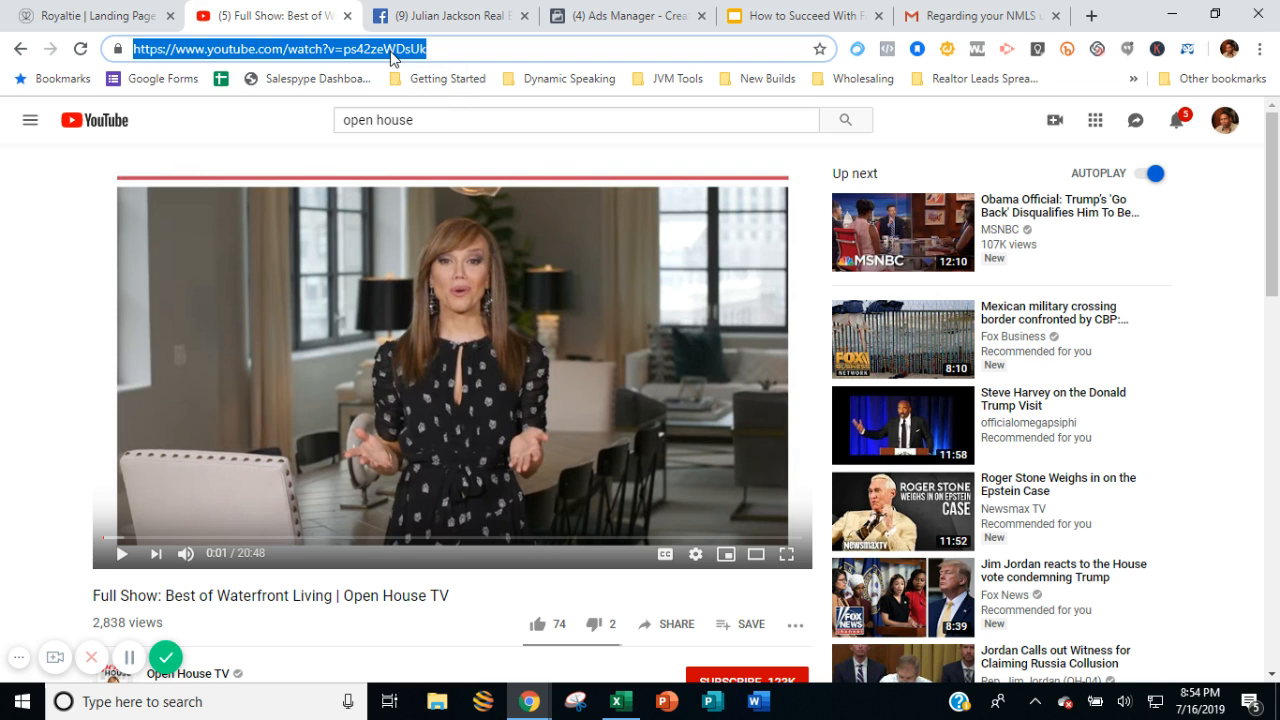
{"action": "right_click", "coordinate": [195, 49]}
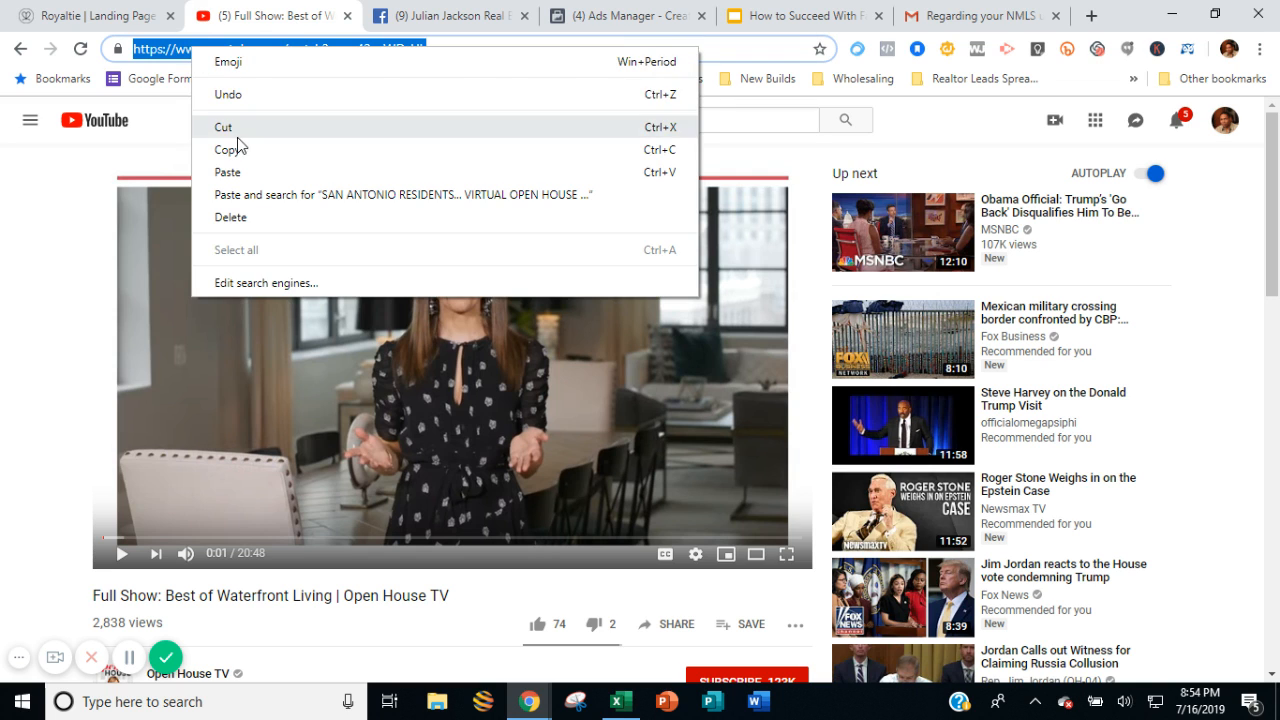
{"action": "left_click", "coordinate": [240, 148]}
Switch to Royaltie and start a new landing page named "Open House" followed by the property's street address.
{"action": "left_click", "coordinate": [143, 20]}
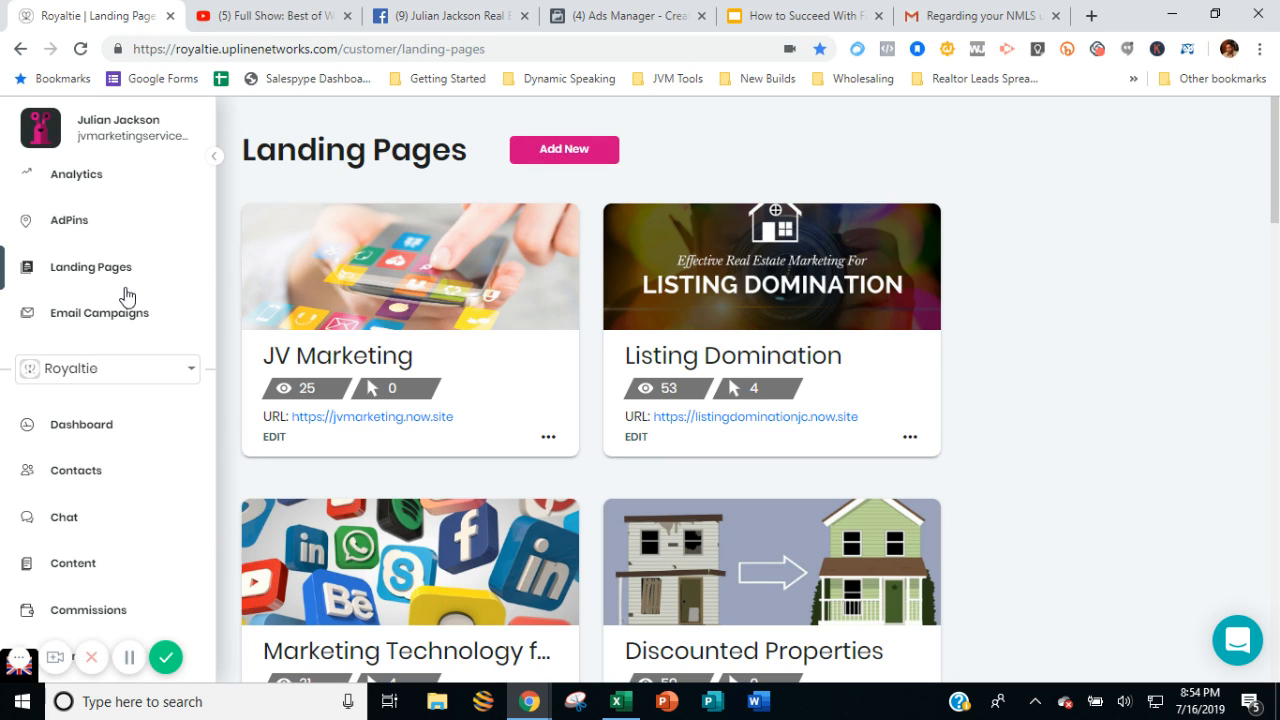
{"action": "left_click", "coordinate": [548, 155]}
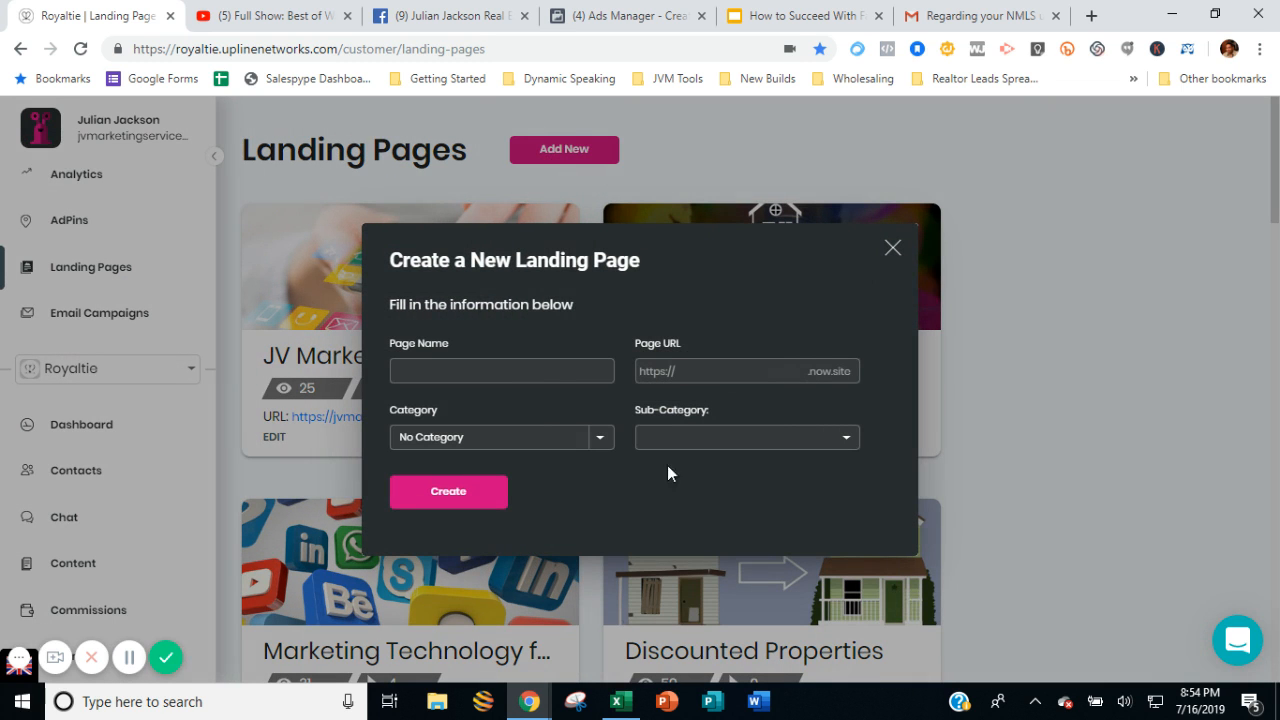
{"action": "left_click", "coordinate": [534, 370]}
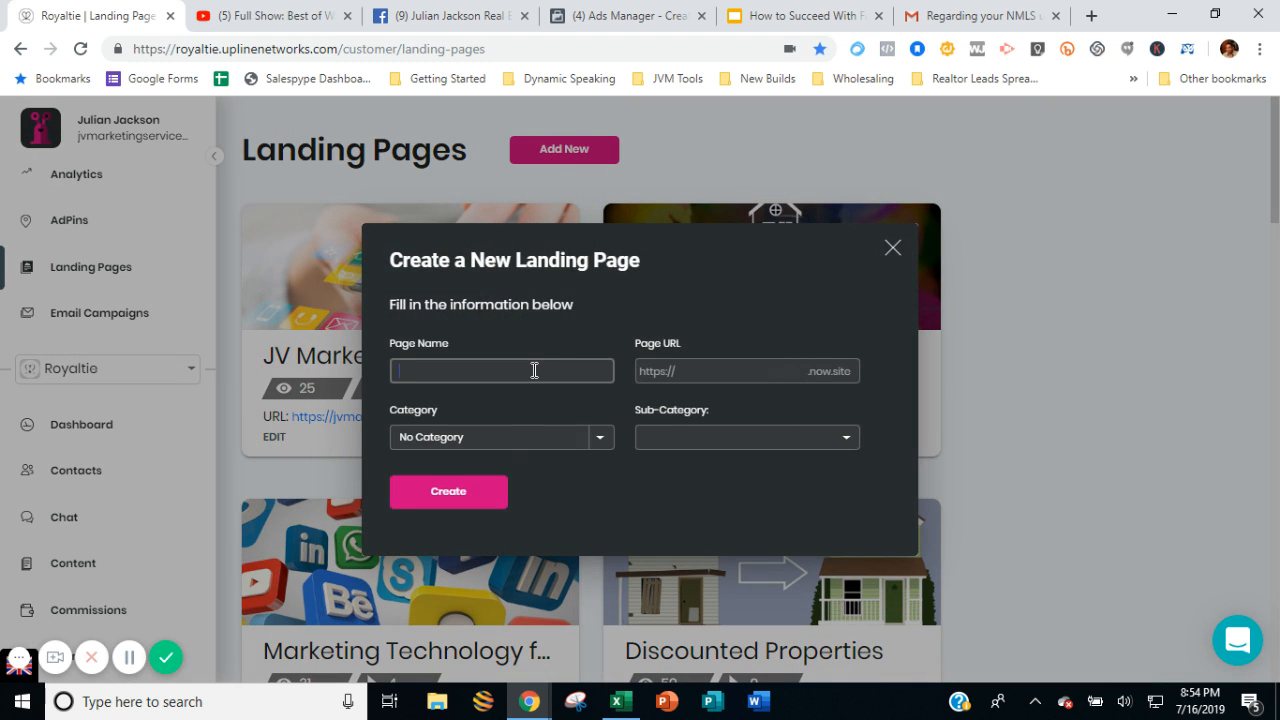
{"action": "type", "text": "Open House 123 Elm St"}
Set the page URL to "openhouse" followed by the property's house number and street name, without spaces.
{"action": "key", "text": "Tab"}
{"action": "type", "text": "op"}
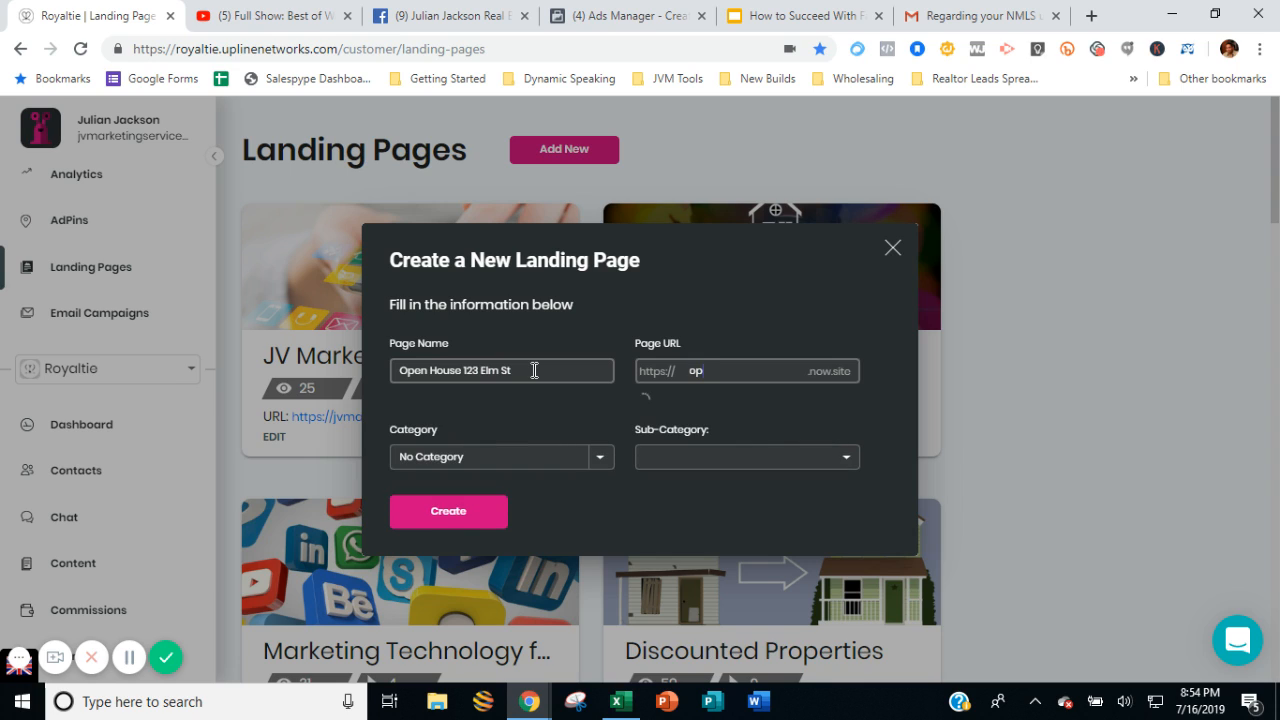
{"action": "type", "text": "enhouse123"}
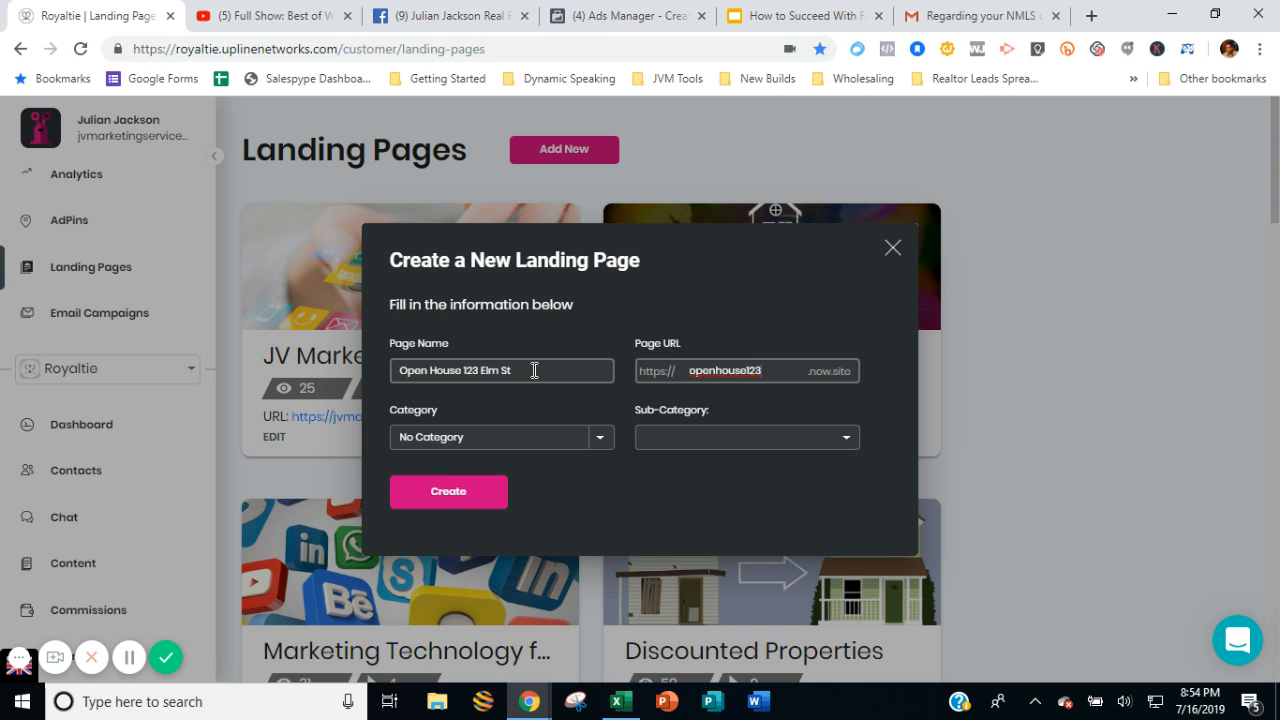
{"action": "type", "text": "main"}
Replace the street name in the page name with the one used in the page URL.
{"action": "left_click", "coordinate": [494, 378]}
{"action": "key", "text": "BackSpace"}
{"action": "key", "text": "BackSpace"}
{"action": "key", "text": "BackSpace"}
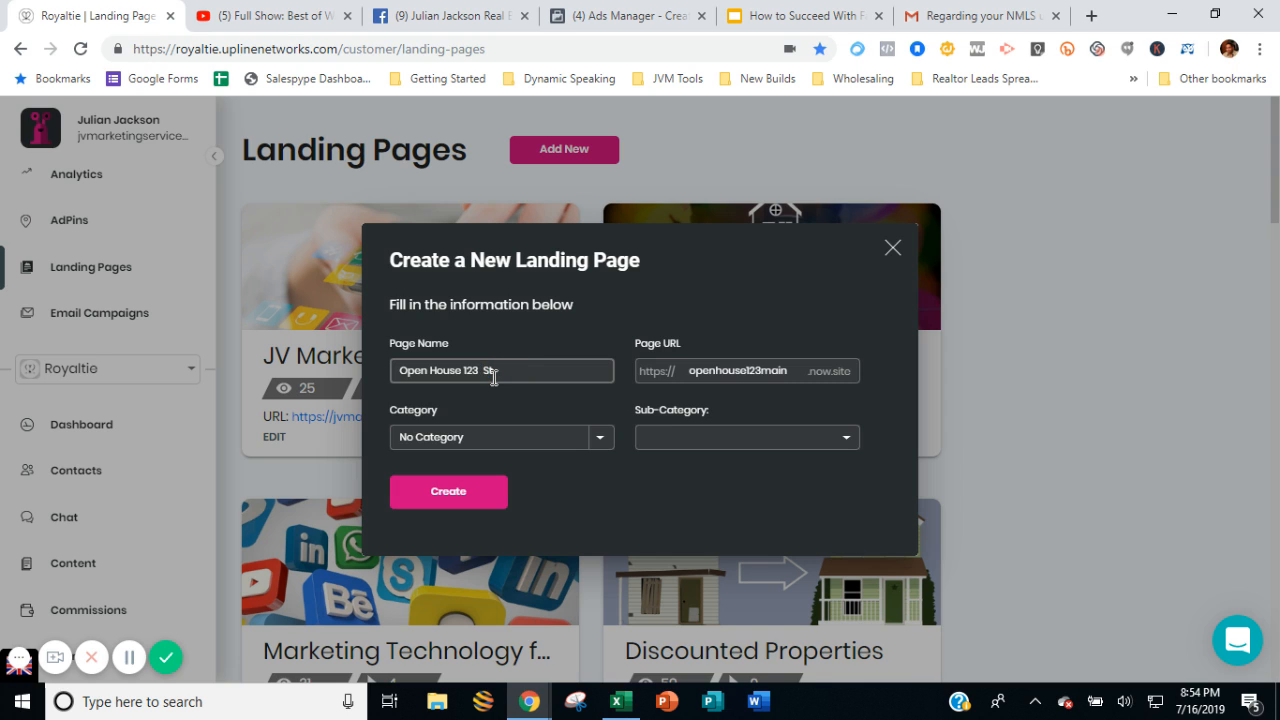
{"action": "type", "text": "Main"}
Set the category to Real Estate and the sub-category to Realtor, and create the landing page.
{"action": "left_click", "coordinate": [496, 440]}
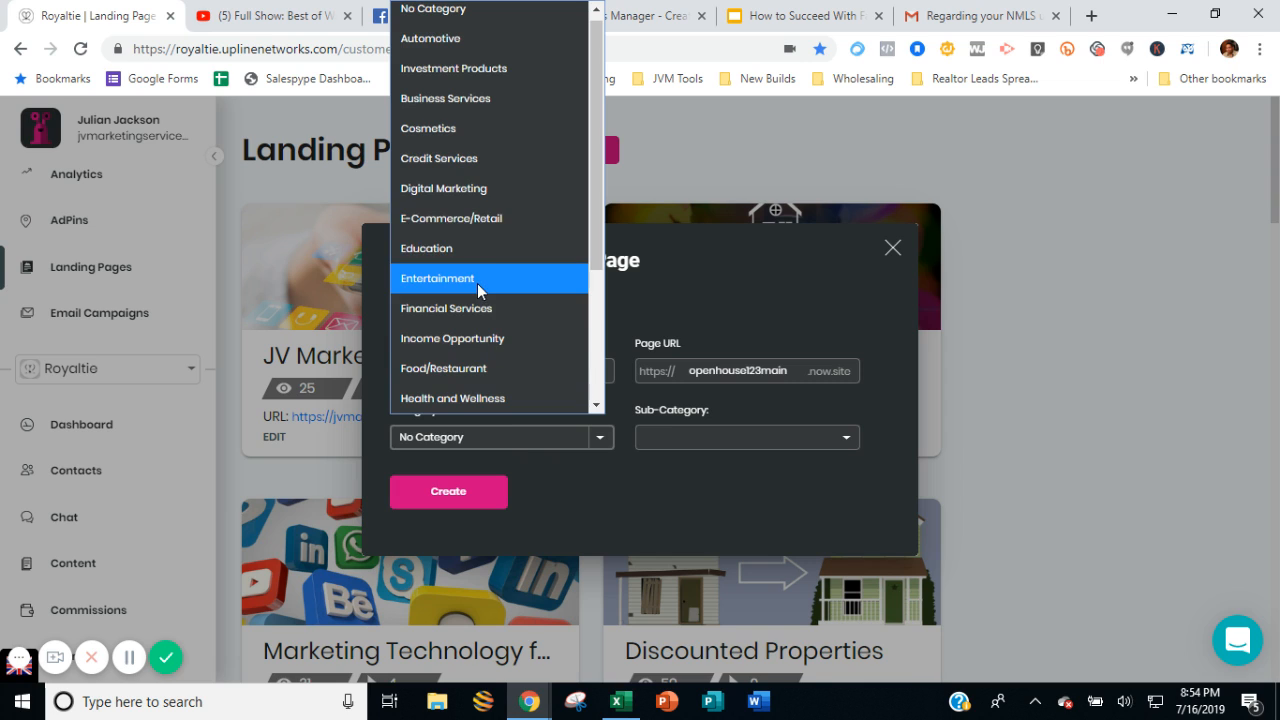
{"action": "scroll", "coordinate": [465, 310], "scroll_direction": "down", "scroll_amount": 3}
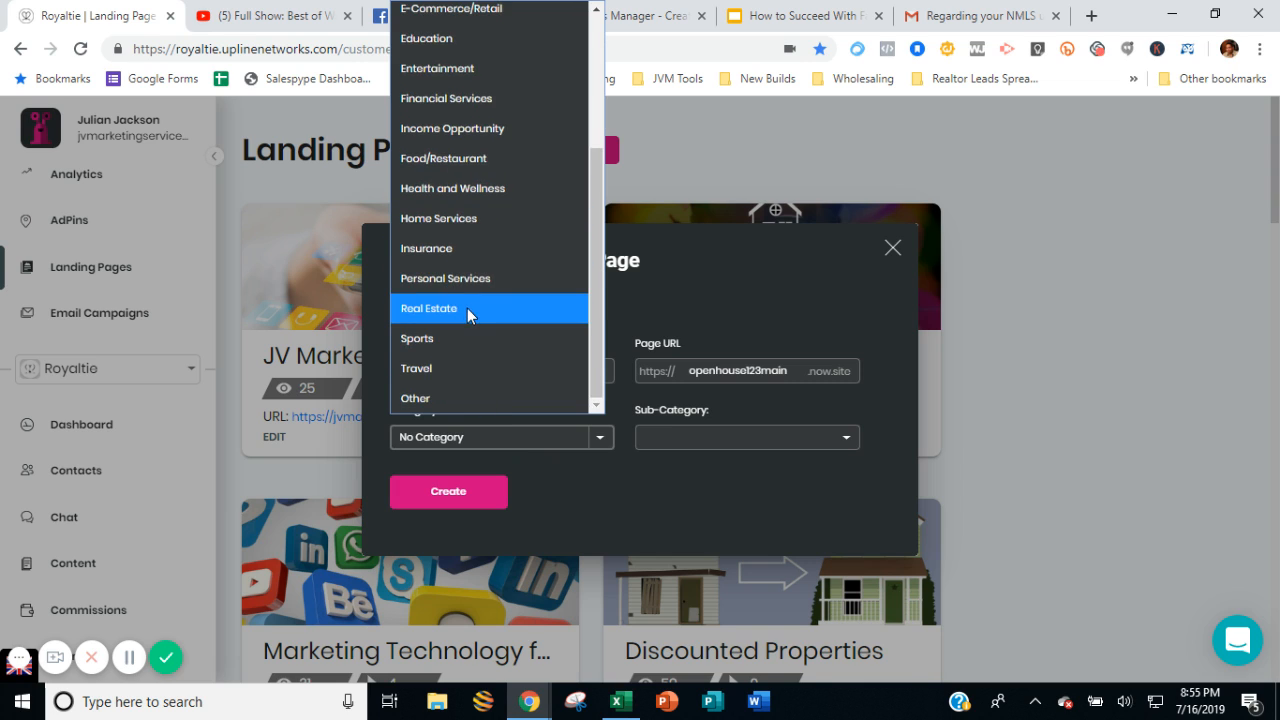
{"action": "left_click", "coordinate": [467, 308]}
{"action": "left_click", "coordinate": [708, 442]}
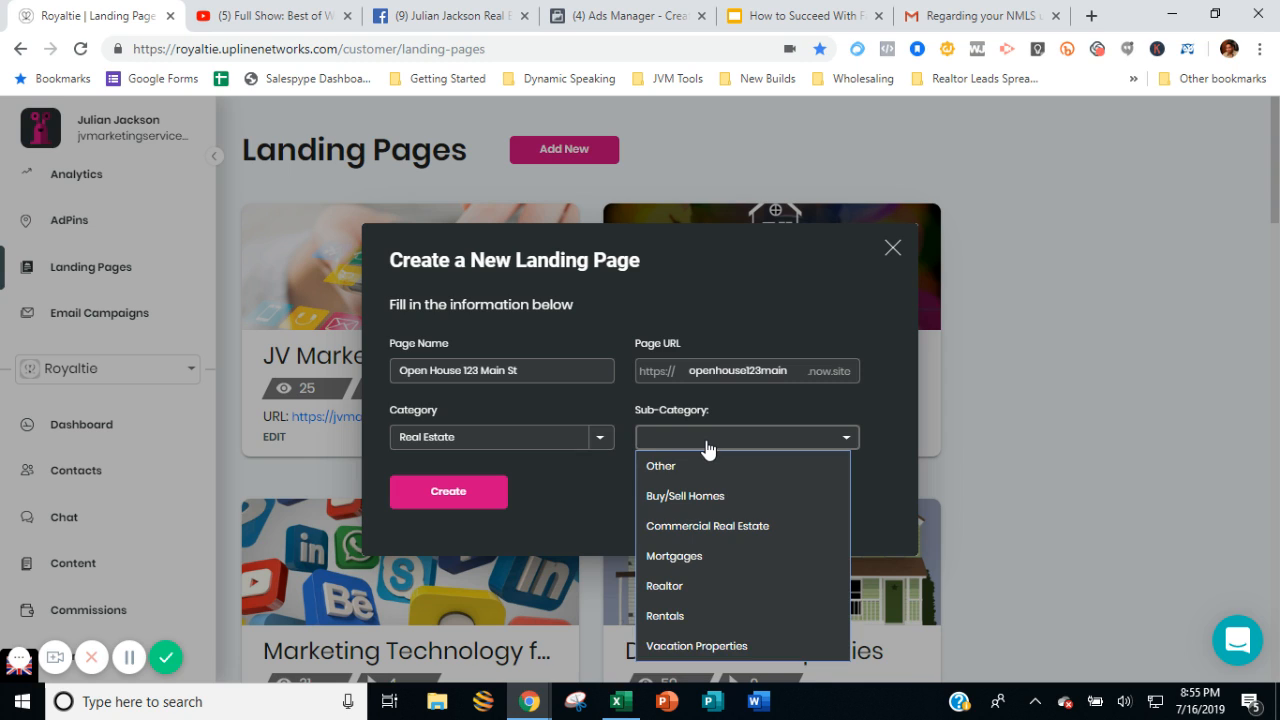
{"action": "left_click", "coordinate": [705, 595]}
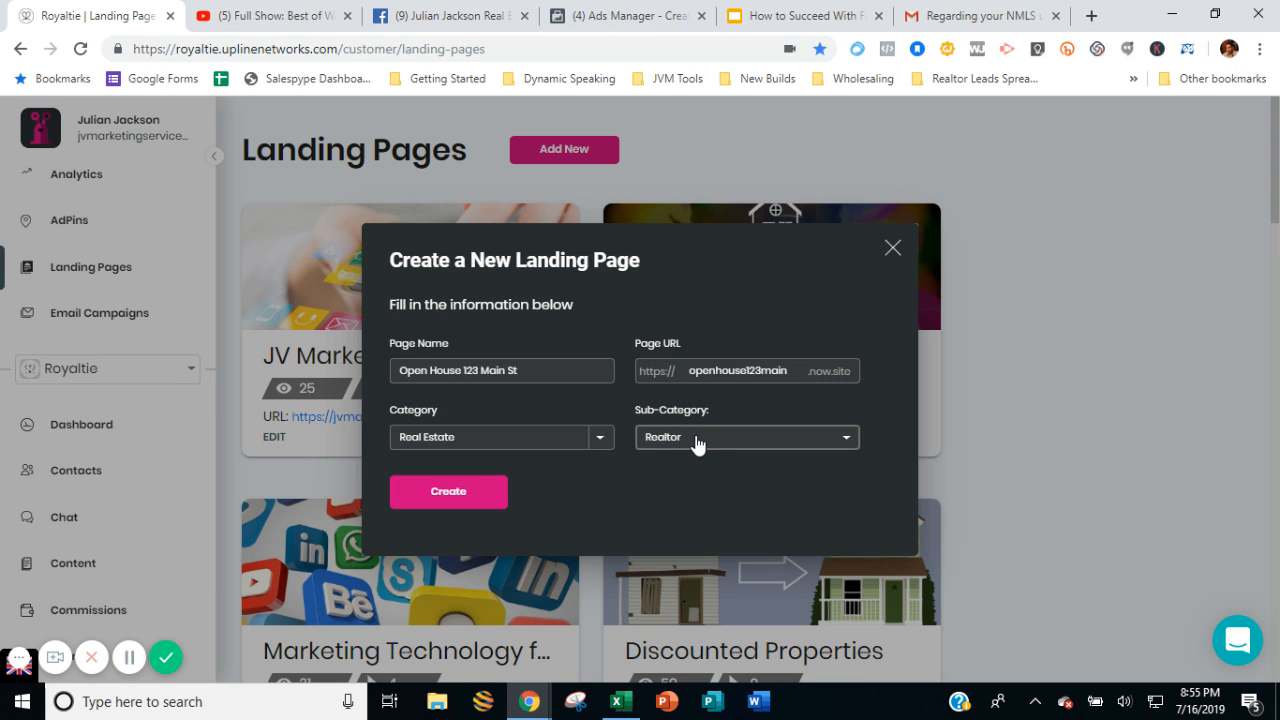
{"action": "left_click", "coordinate": [465, 497]}
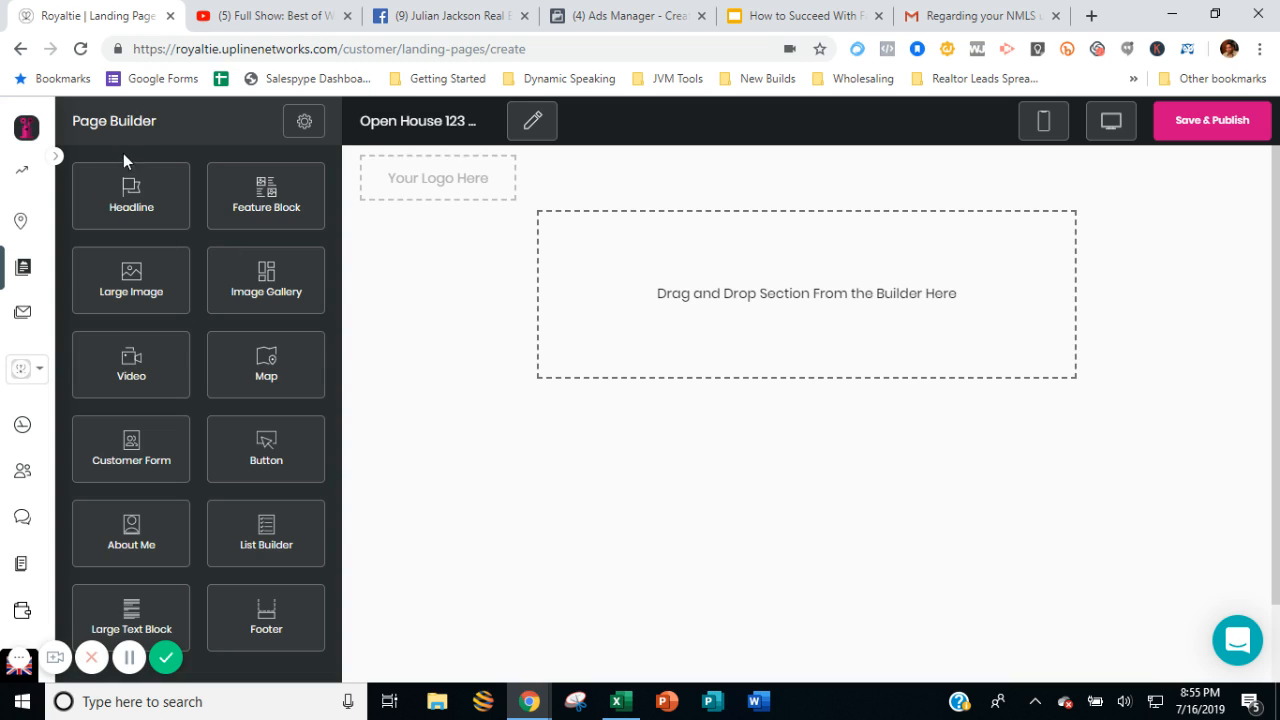
Add a Video section to the empty page and give it the heading "Open House Virtual Tour".
{"action": "triple_click", "coordinate": [124, 121]}
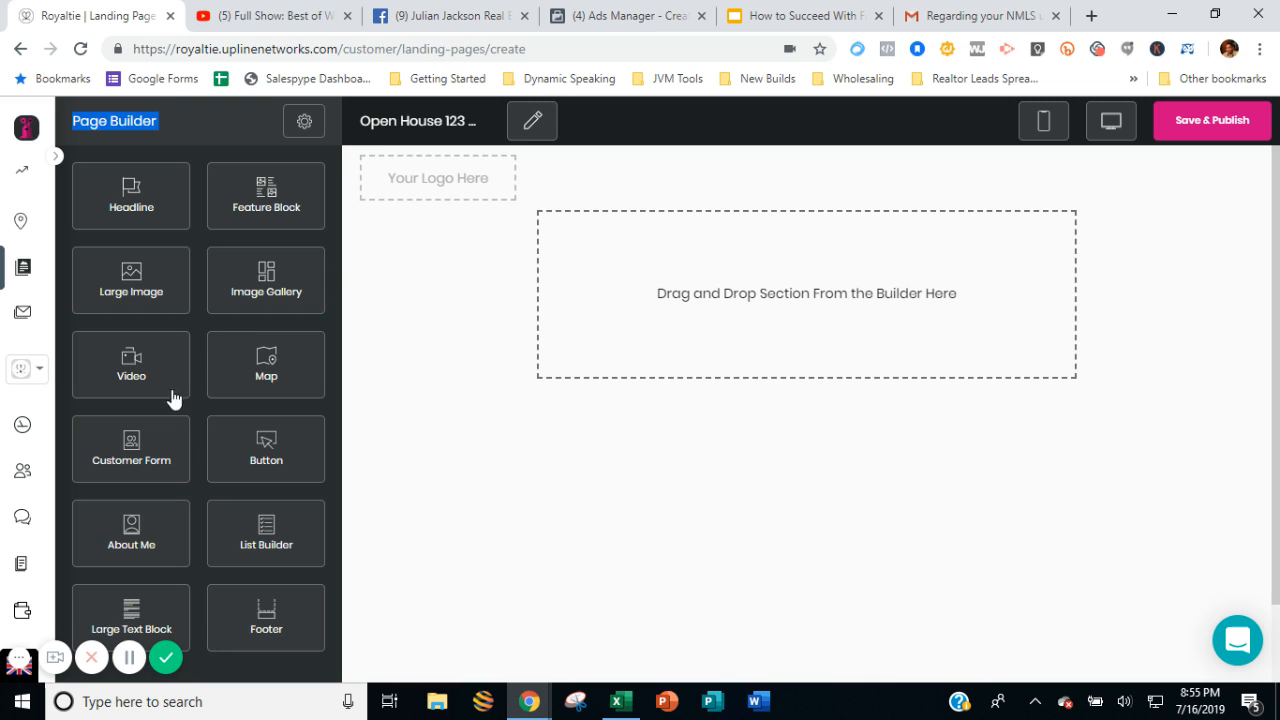
{"action": "left_click_drag", "start_coordinate": [140, 372], "coordinate": [741, 297]}
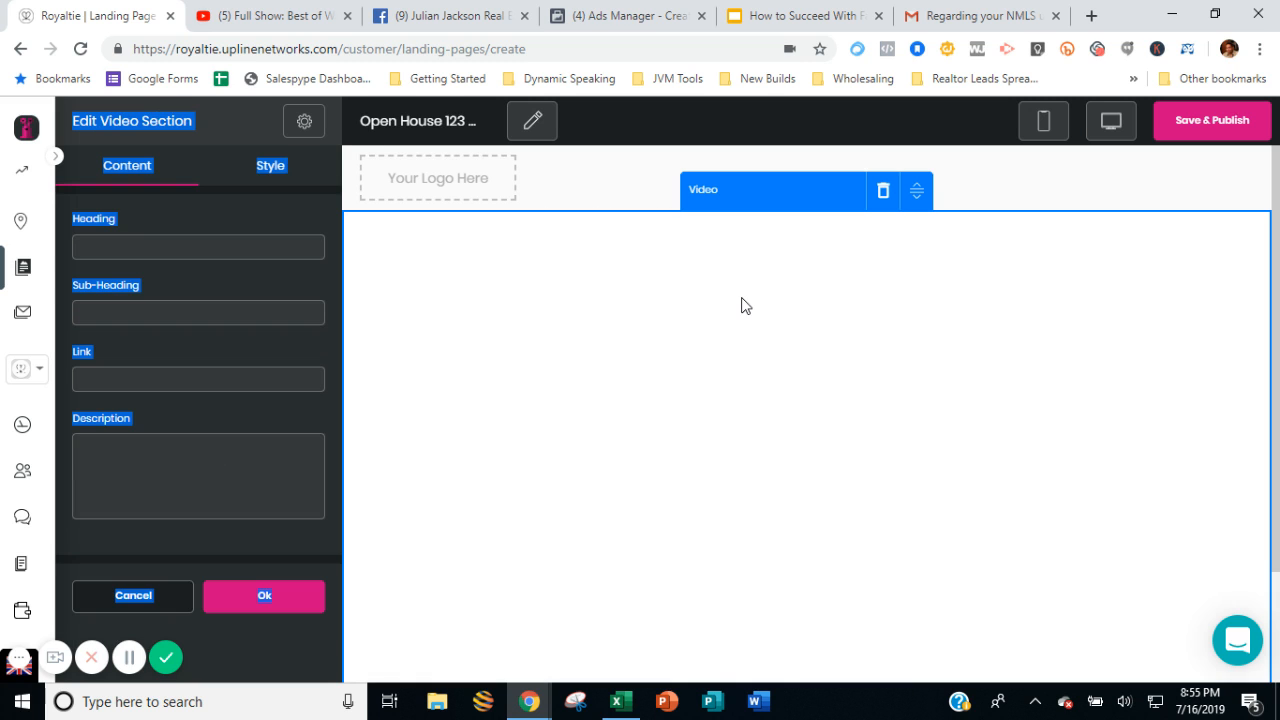
{"action": "left_click", "coordinate": [260, 246]}
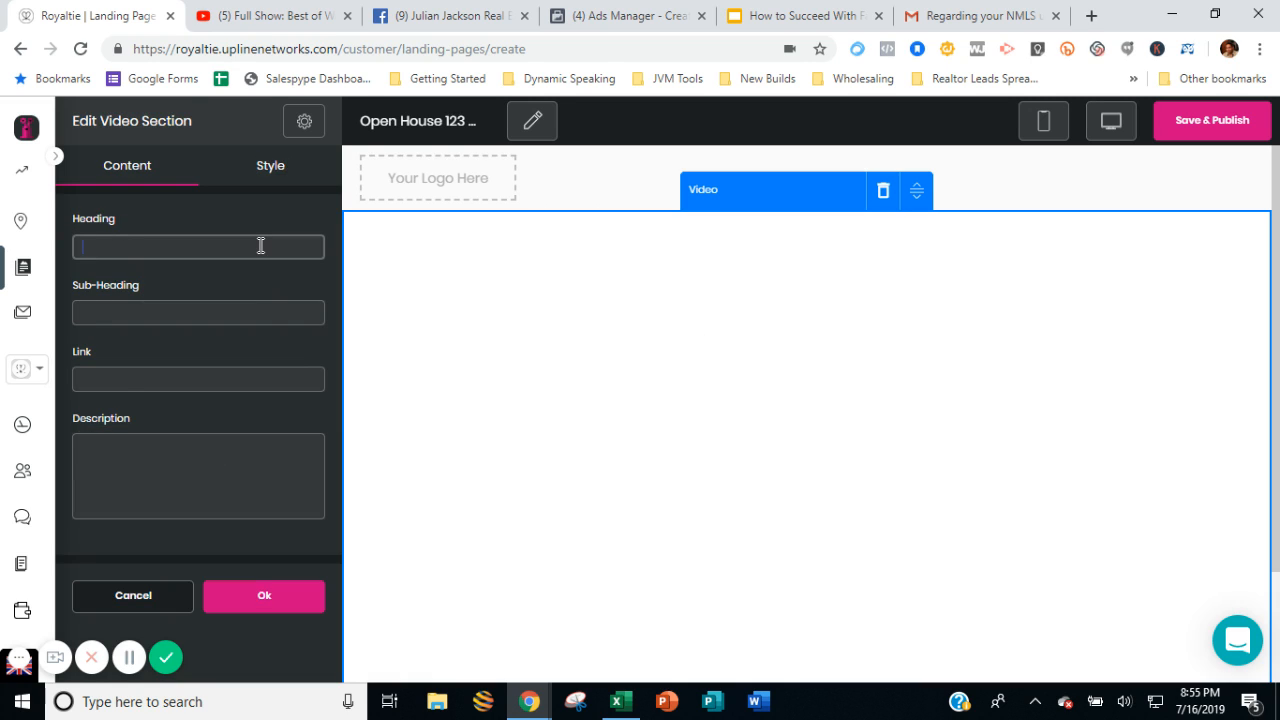
{"action": "type", "text": "Open House Virtua"}
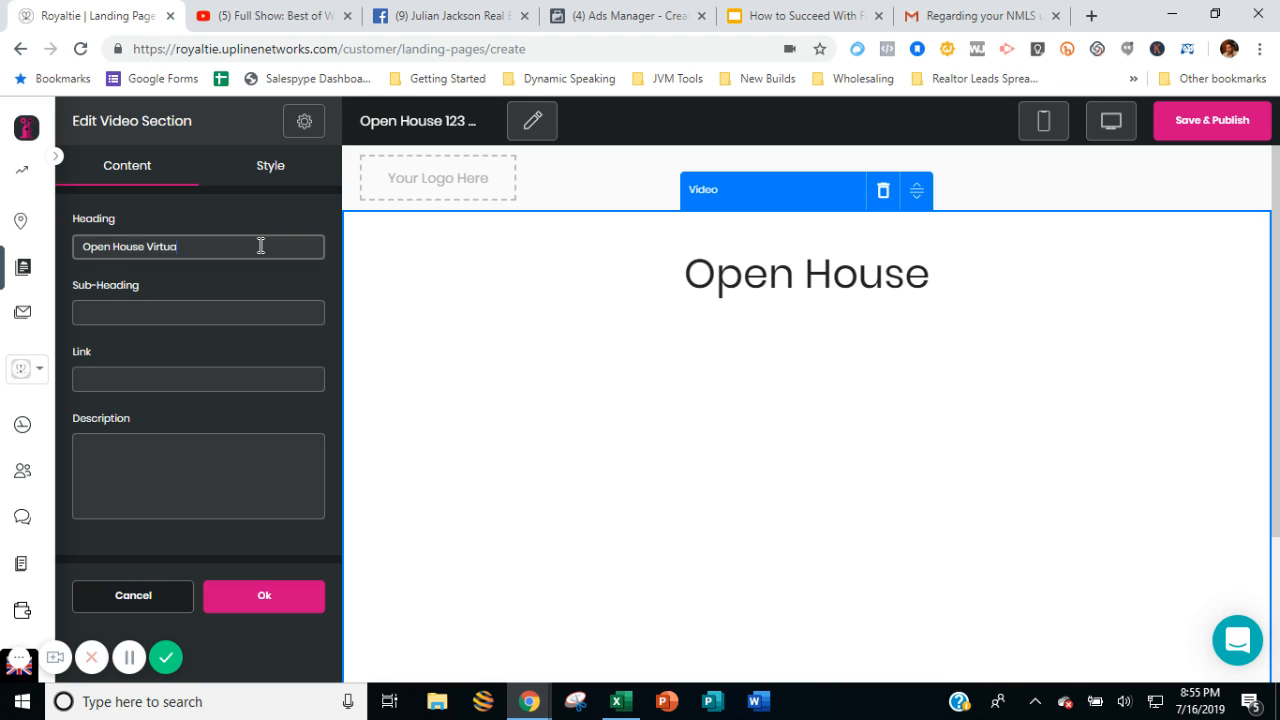
{"action": "type", "text": "l Toru"}
{"action": "type", "text": "r"}
Enter the property's street address as the video section's sub-heading.
{"action": "key", "text": "Tab"}
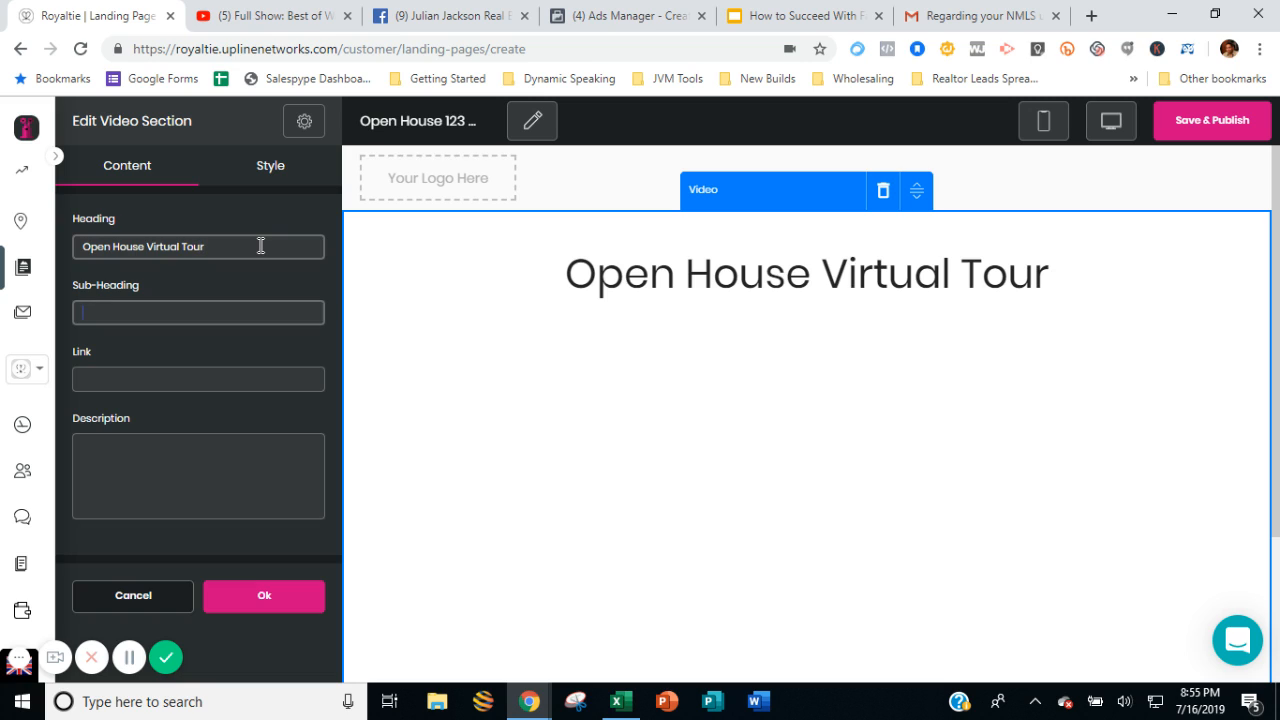
{"action": "type", "text": "123 Main S"}
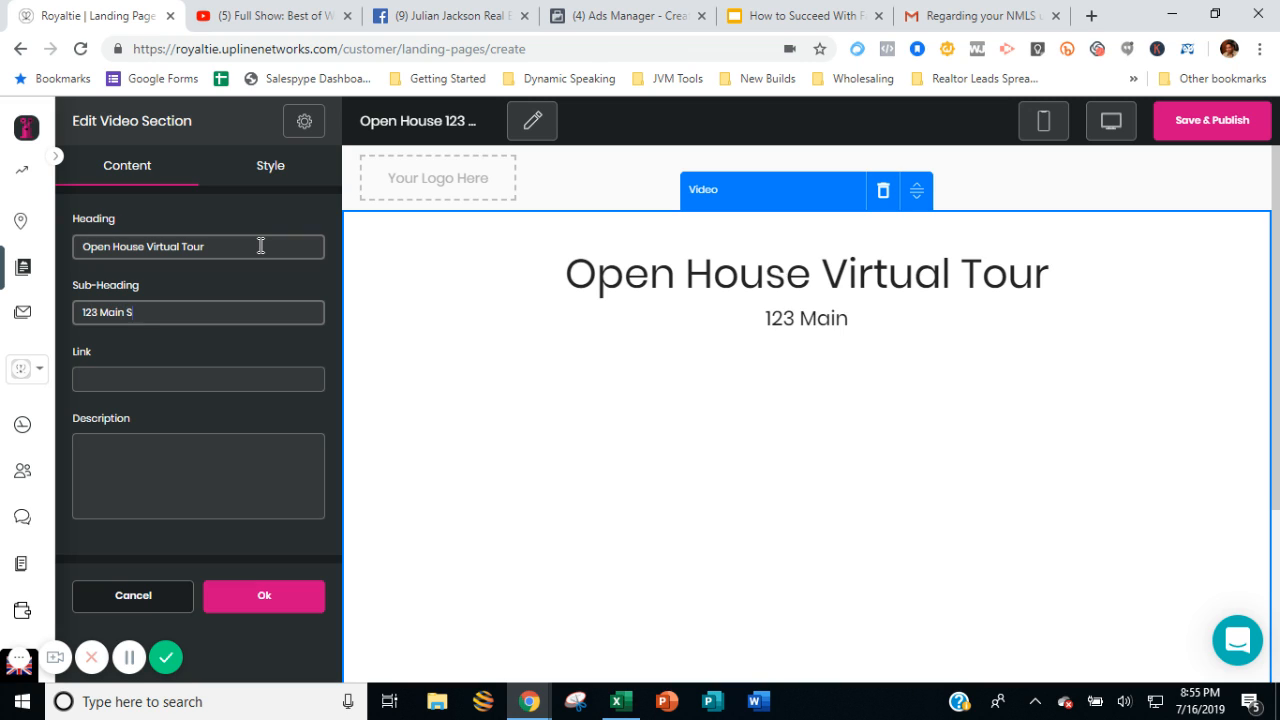
{"action": "type", "text": "treet"}
Paste the copied YouTube address as the video section's link and check the embedded video in the preview.
{"action": "key", "text": "Tab"}
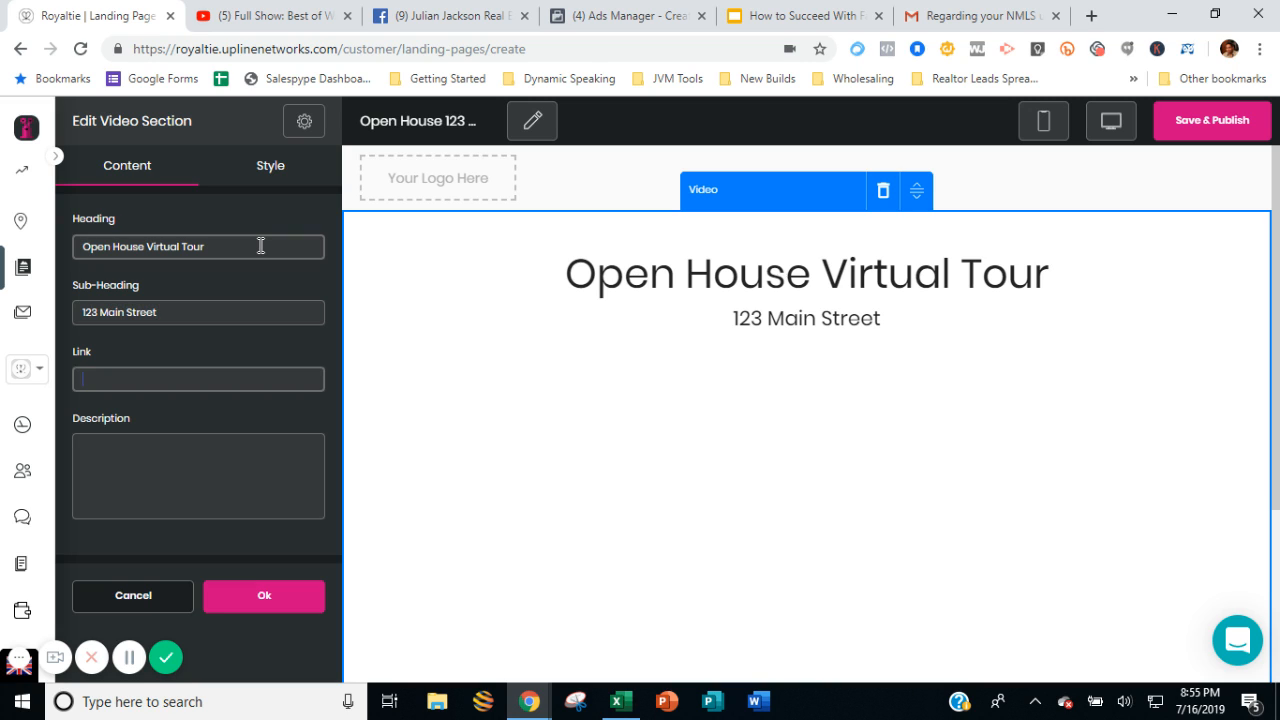
{"action": "right_click", "coordinate": [307, 376]}
{"action": "left_click", "coordinate": [349, 514]}
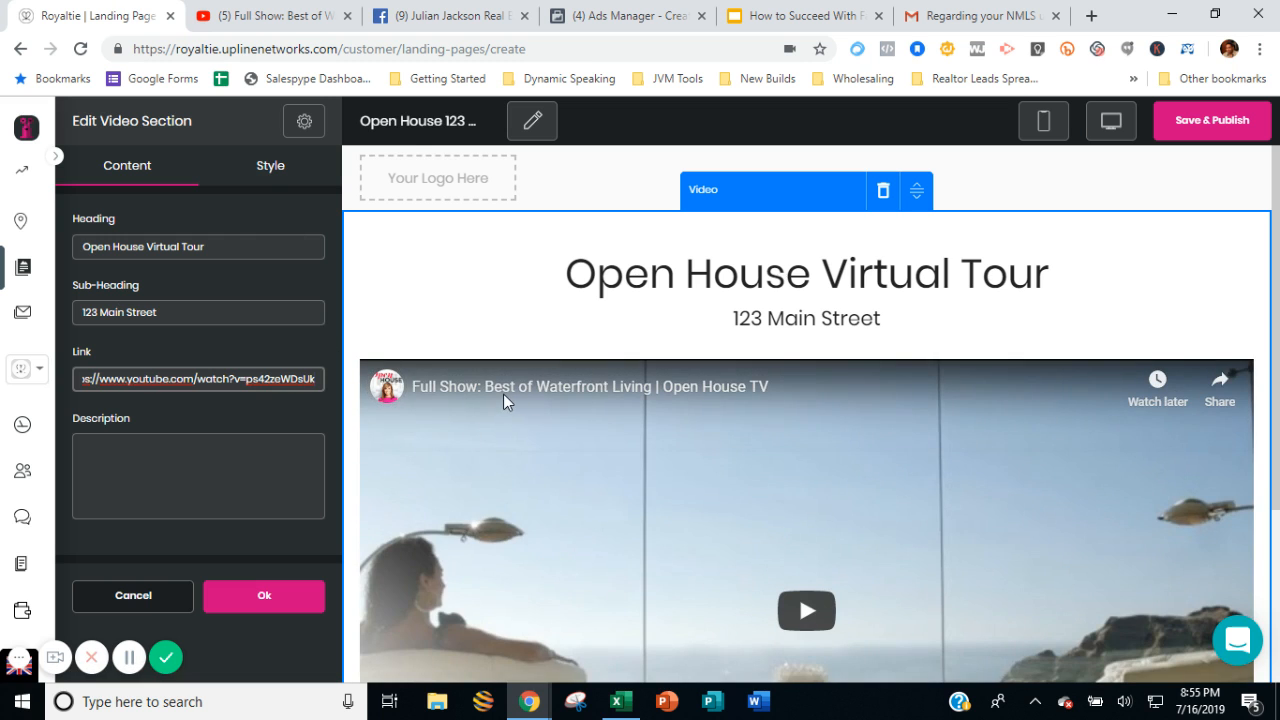
{"action": "scroll", "coordinate": [503, 394], "scroll_direction": "down", "scroll_amount": 3}
{"action": "scroll", "coordinate": [476, 403], "scroll_direction": "up", "scroll_amount": 1}
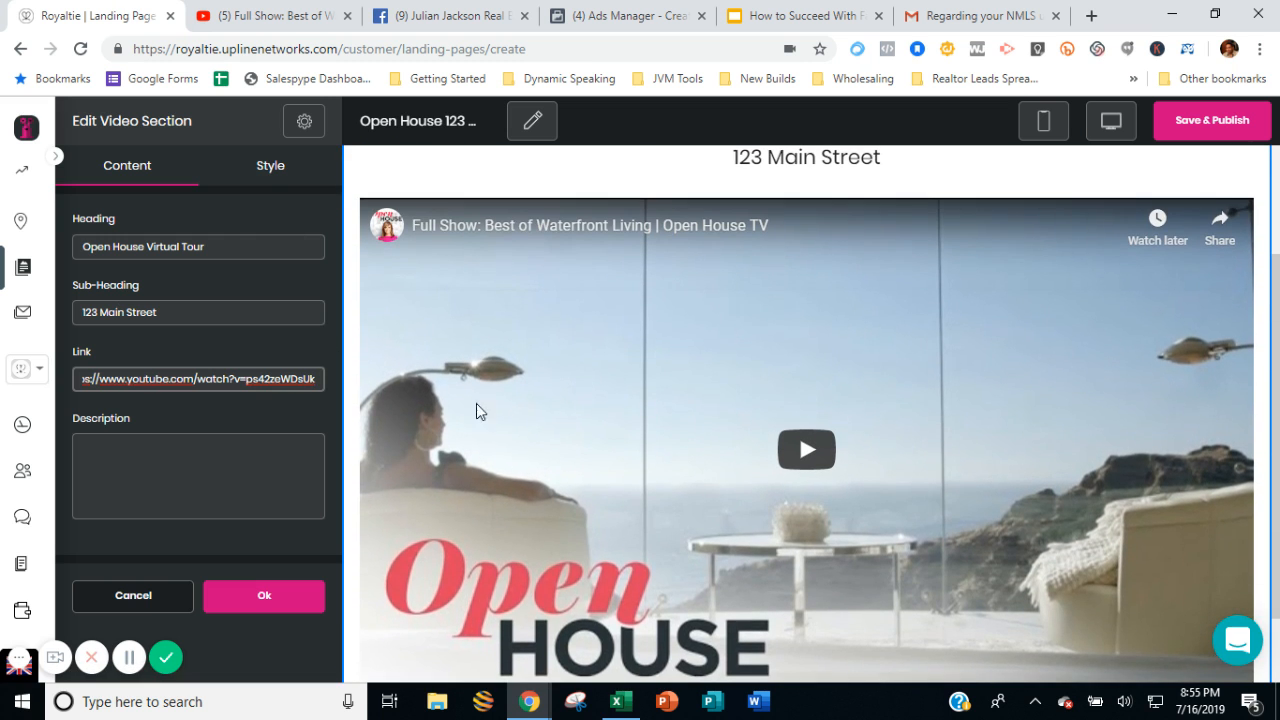
Enter "Payments as low as $1,400" as the video section's description.
{"action": "left_click", "coordinate": [242, 457]}
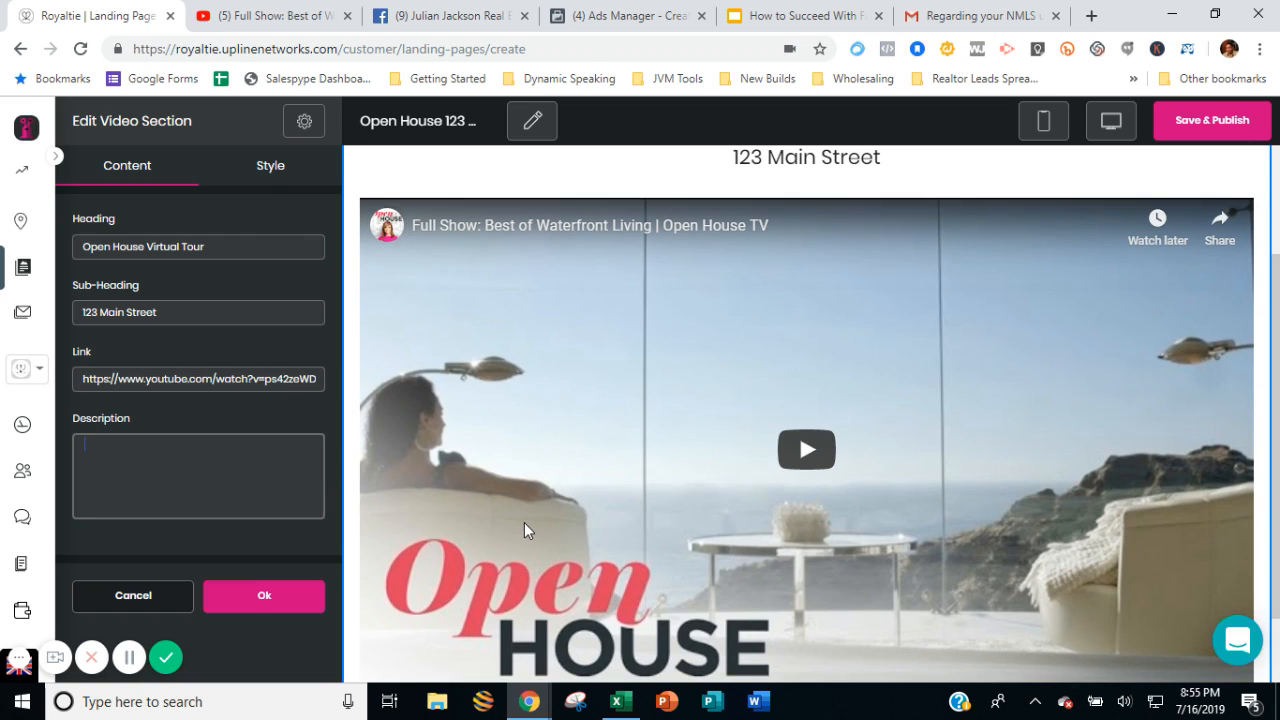
{"action": "type", "text": "Payment"}
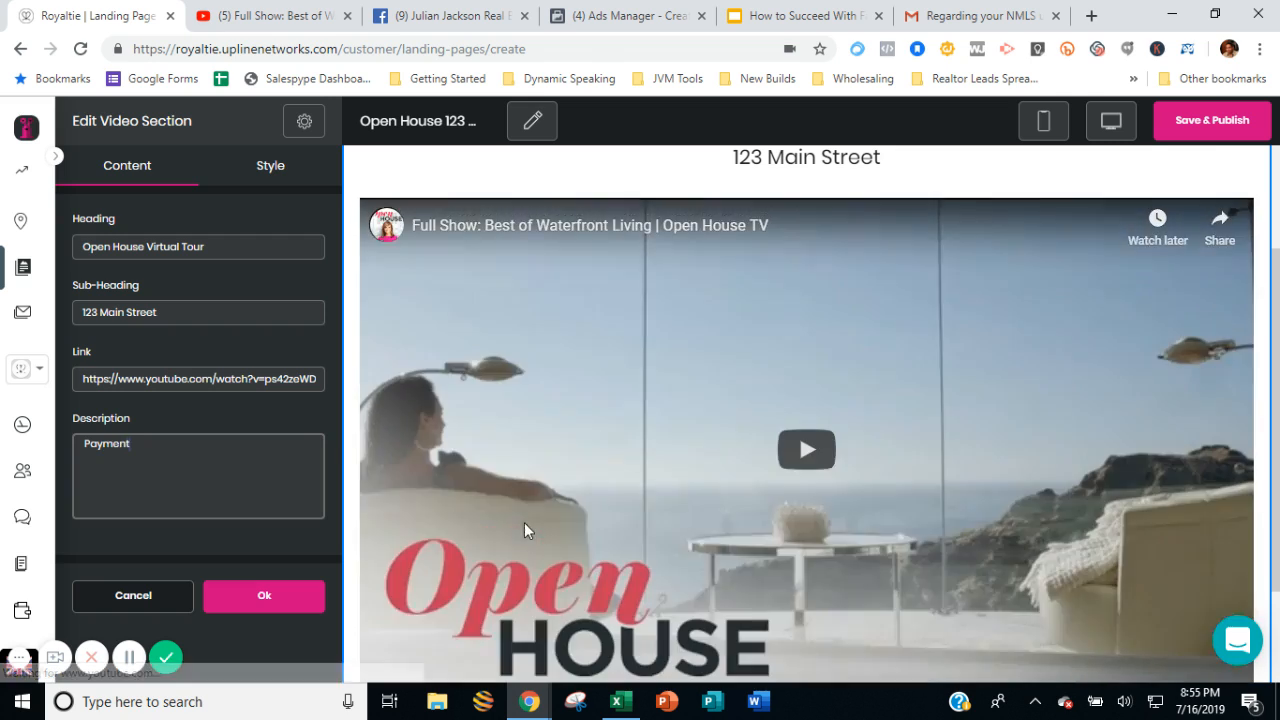
{"action": "type", "text": "s as low"}
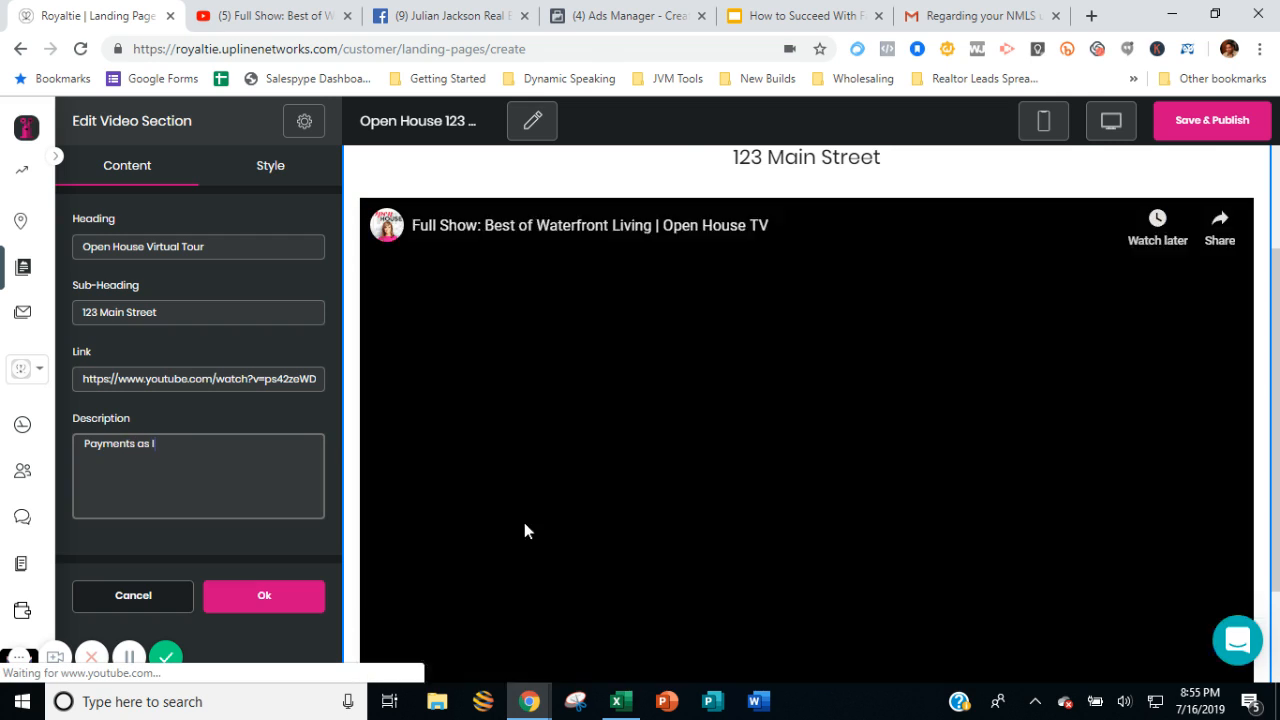
{"action": "type", "text": " as"}
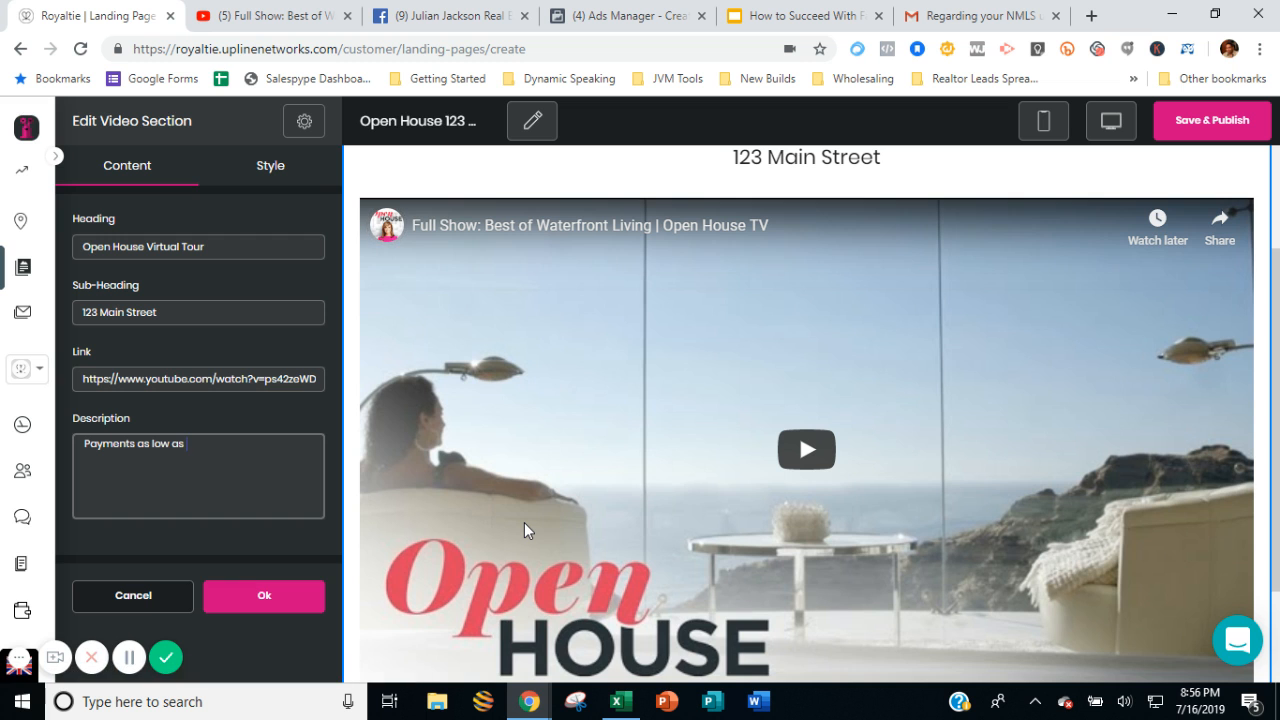
{"action": "type", "text": "1,400"}
{"action": "type", "text": "$"}
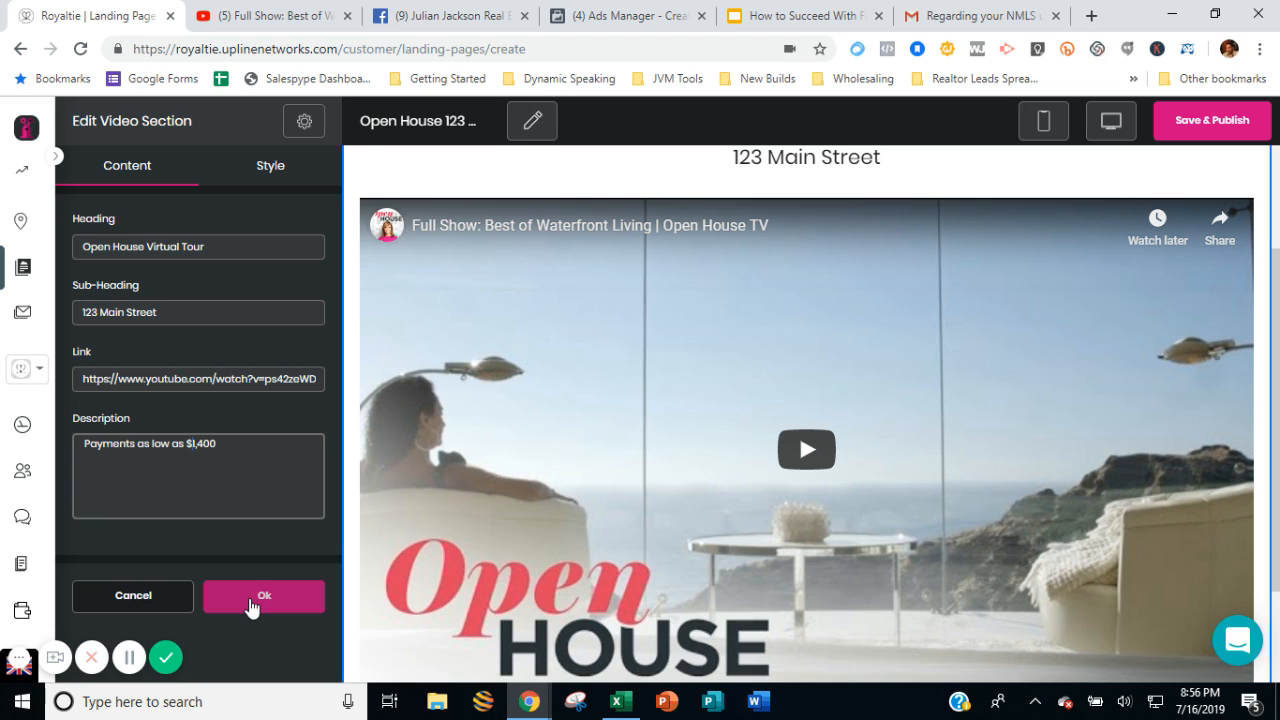
Set the video section heading's font family to Roboto and its font size to 59 px.
{"action": "left_click", "coordinate": [272, 164]}
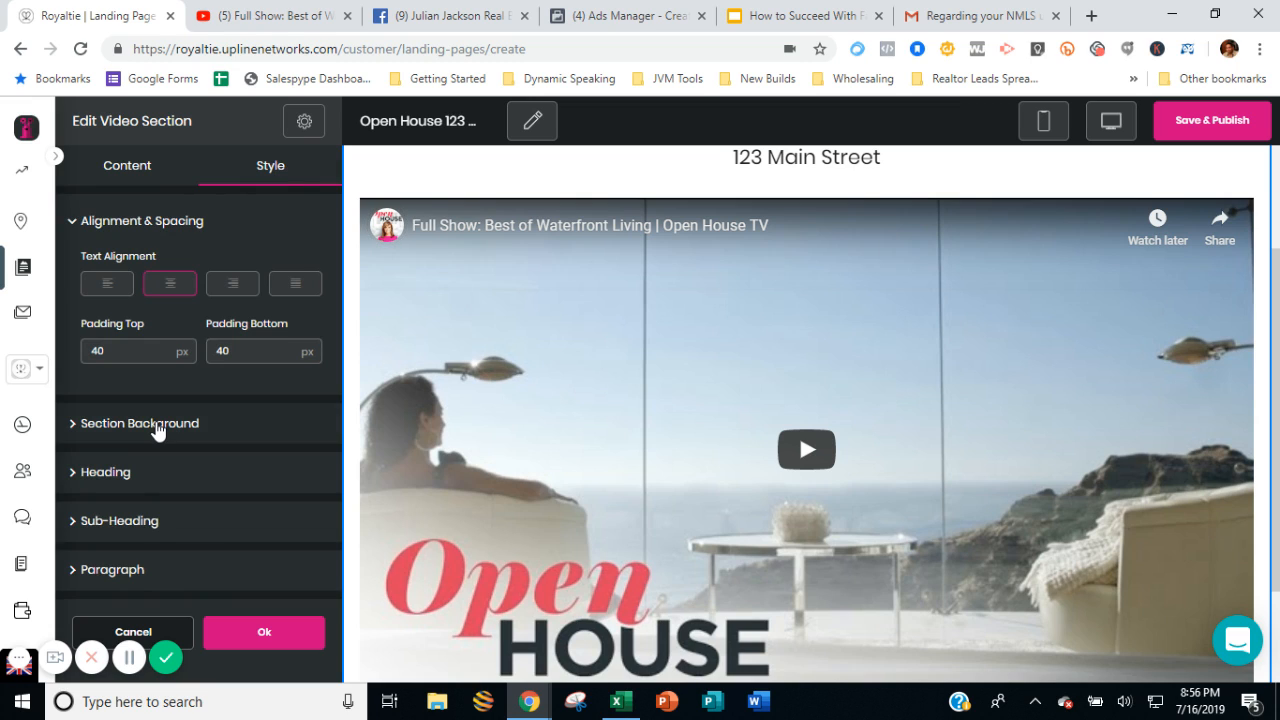
{"action": "left_click", "coordinate": [158, 428]}
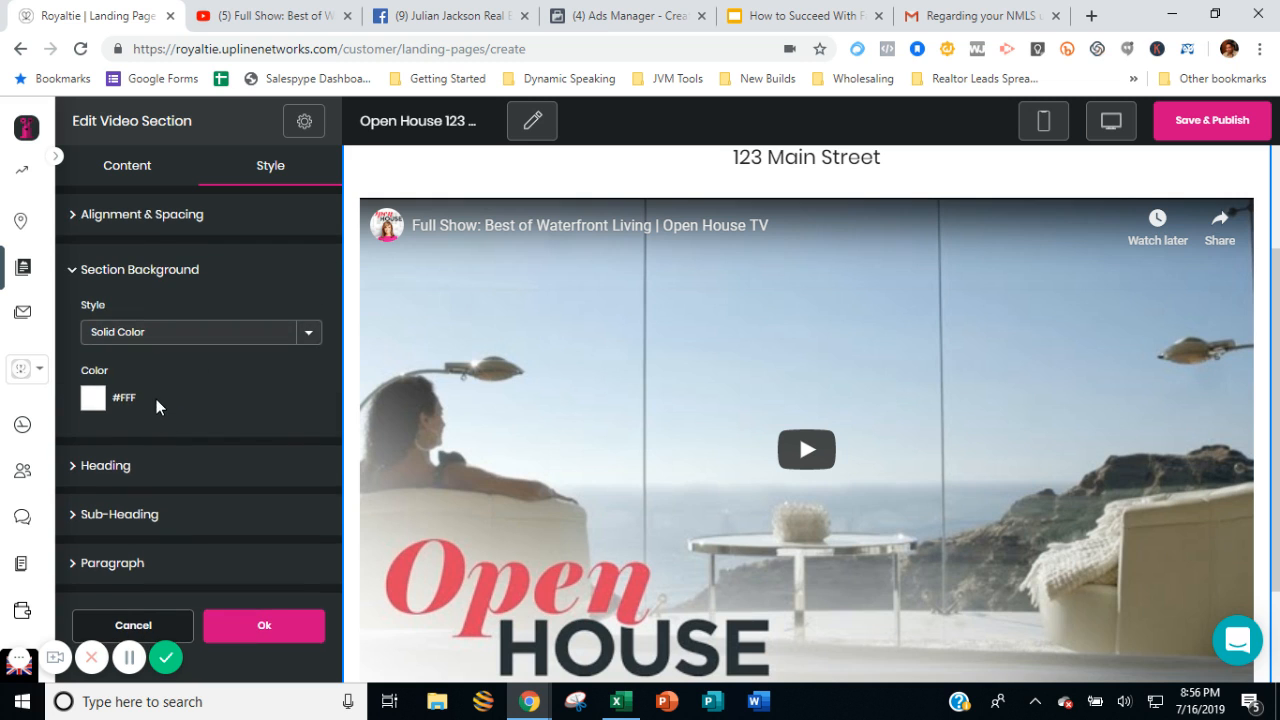
{"action": "left_click", "coordinate": [143, 470]}
{"action": "scroll", "coordinate": [158, 385], "scroll_direction": "down", "scroll_amount": 2}
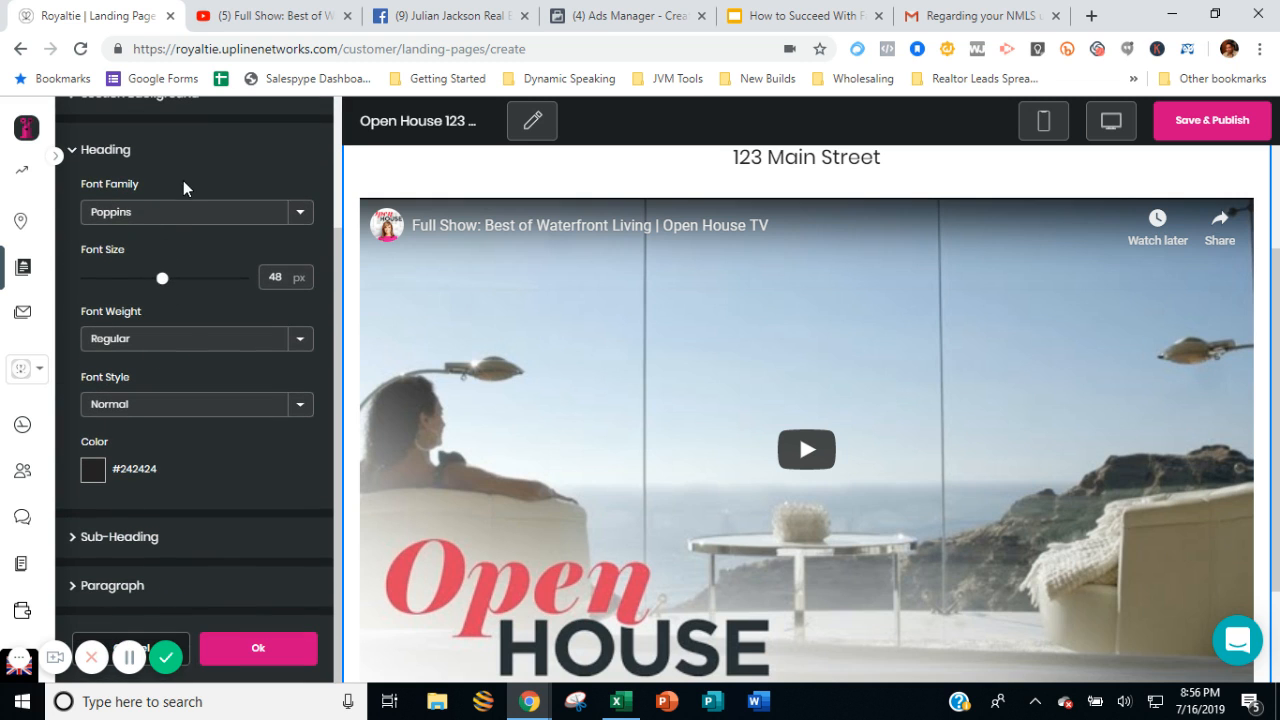
{"action": "left_click", "coordinate": [190, 216]}
{"action": "left_click", "coordinate": [173, 270]}
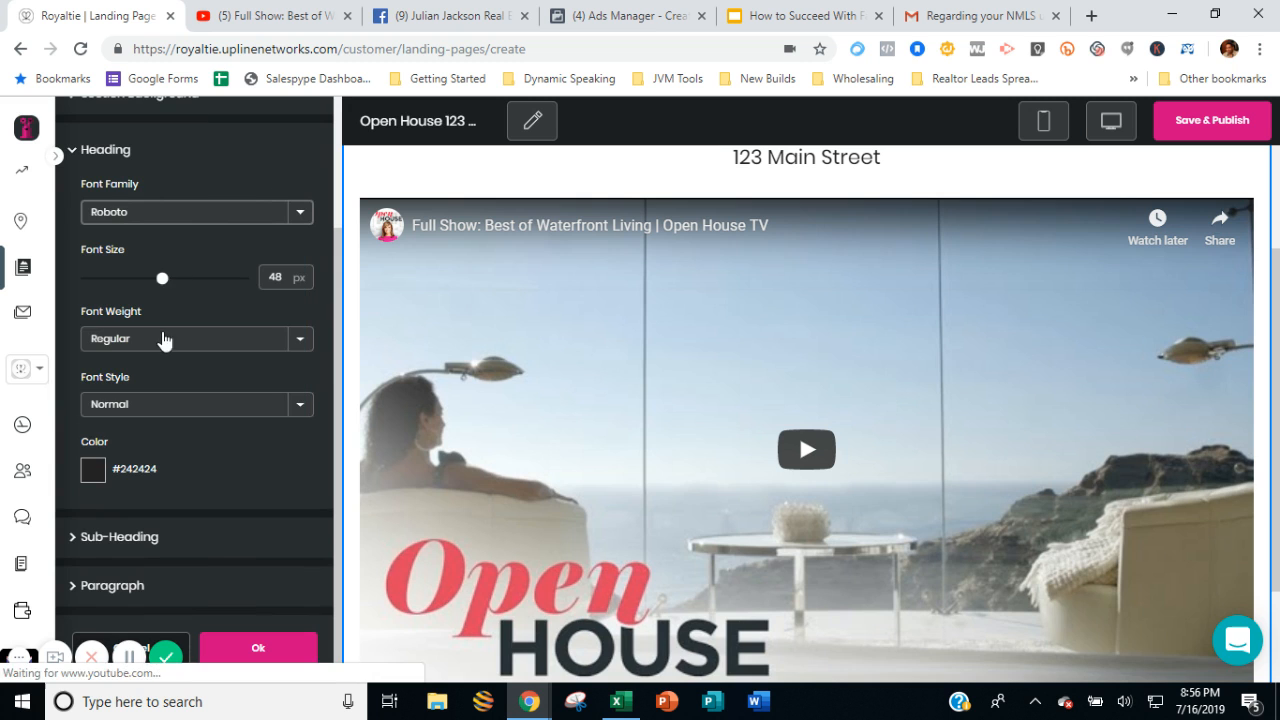
{"action": "left_click", "coordinate": [182, 279]}
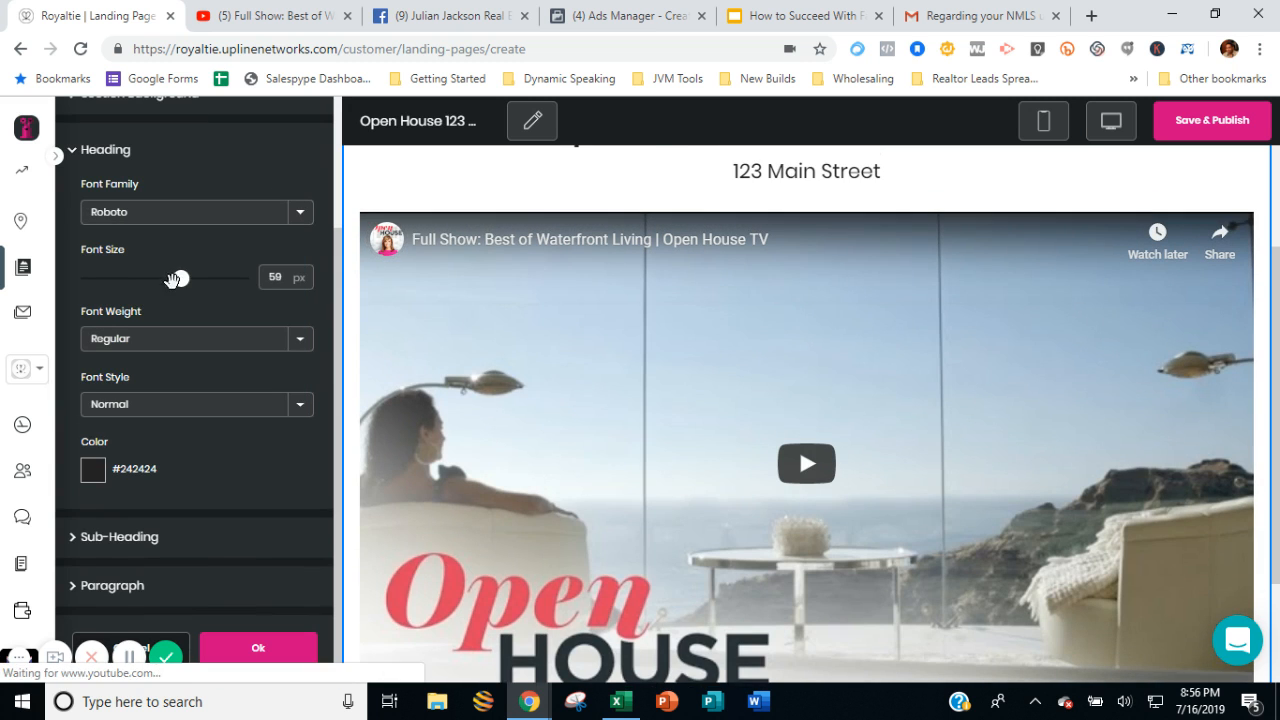
Style the video section's sub-heading with a 45 px font size and the blue colour #2e5db3.
{"action": "left_click", "coordinate": [142, 539]}
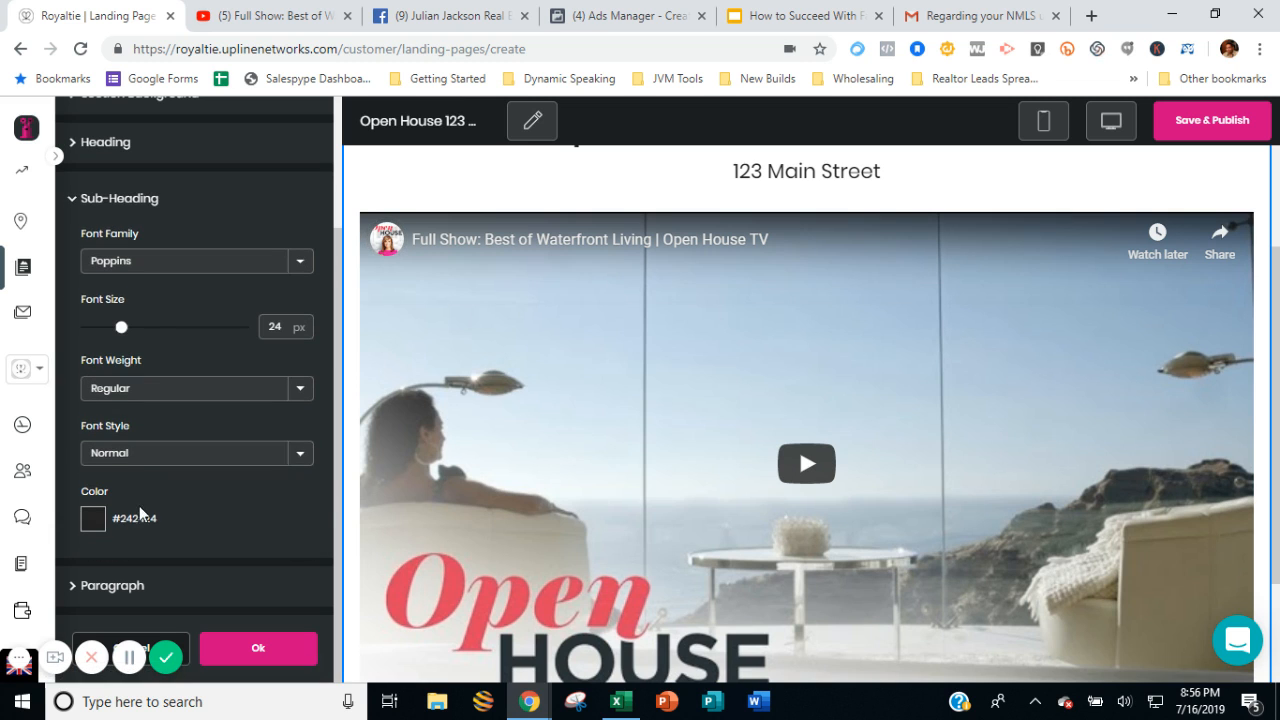
{"action": "scroll", "coordinate": [584, 352], "scroll_direction": "up", "scroll_amount": 2}
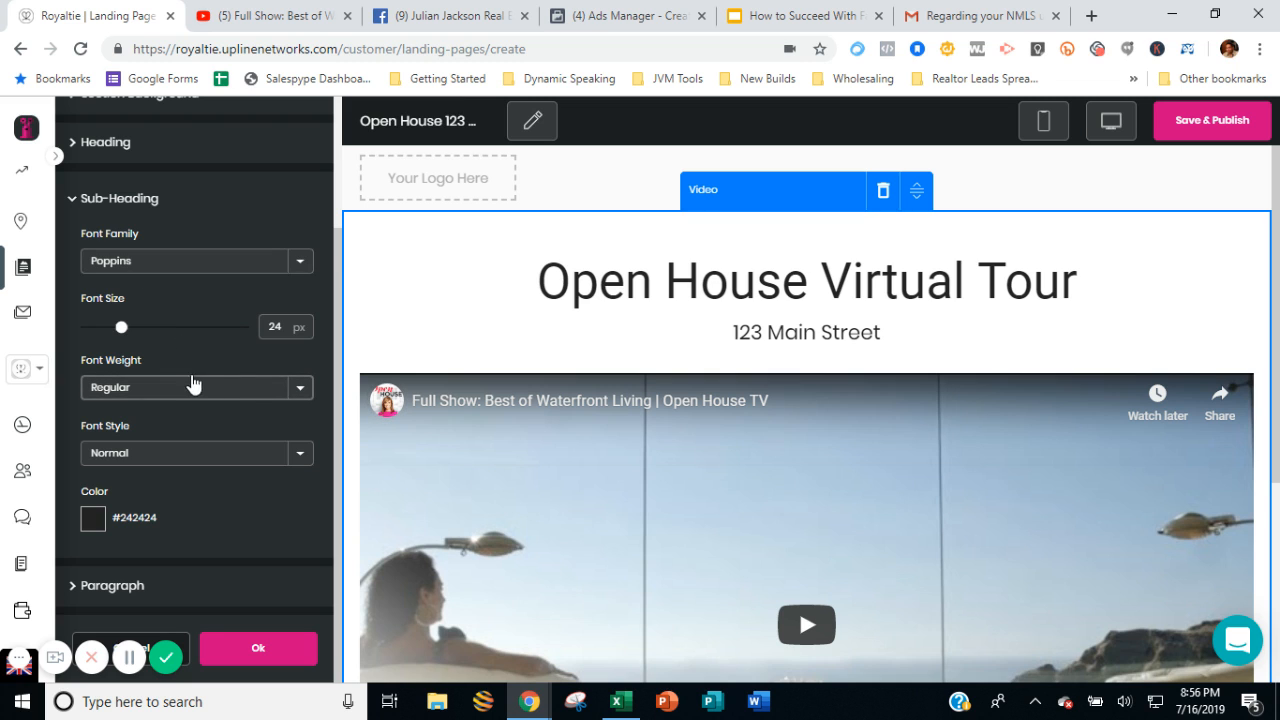
{"action": "left_click", "coordinate": [142, 329]}
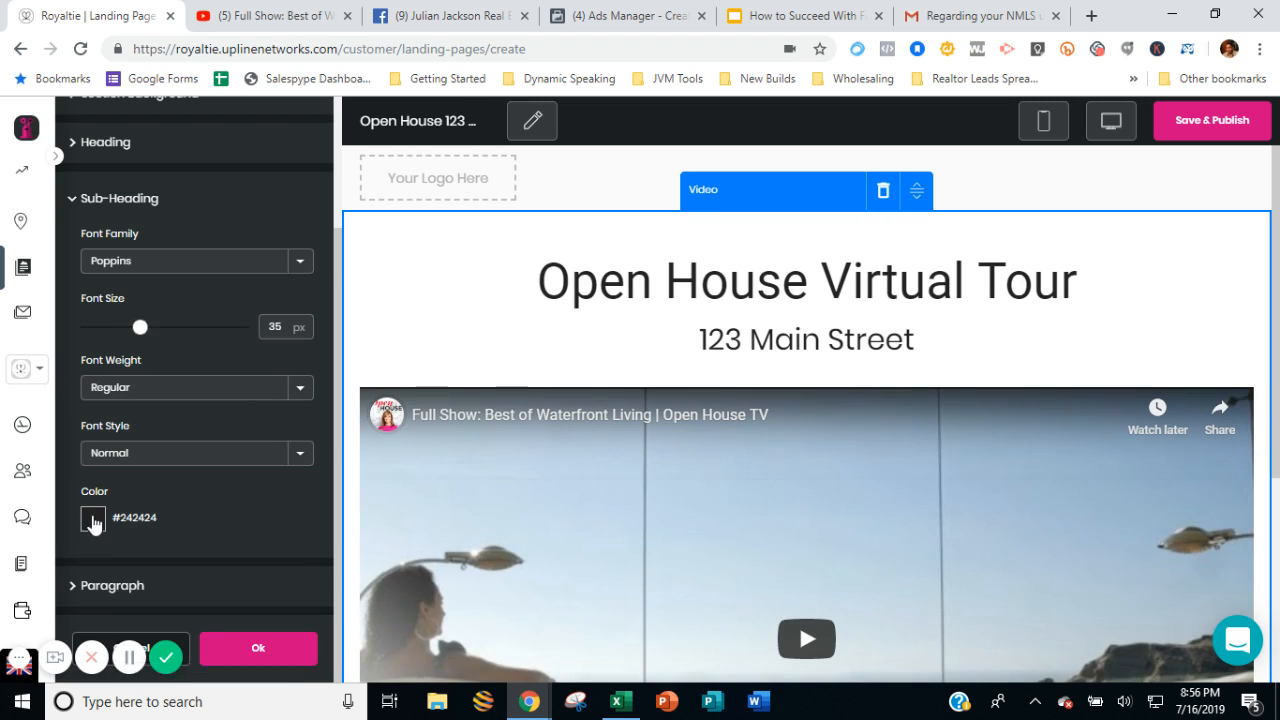
{"action": "left_click", "coordinate": [90, 518]}
{"action": "left_click", "coordinate": [249, 651]}
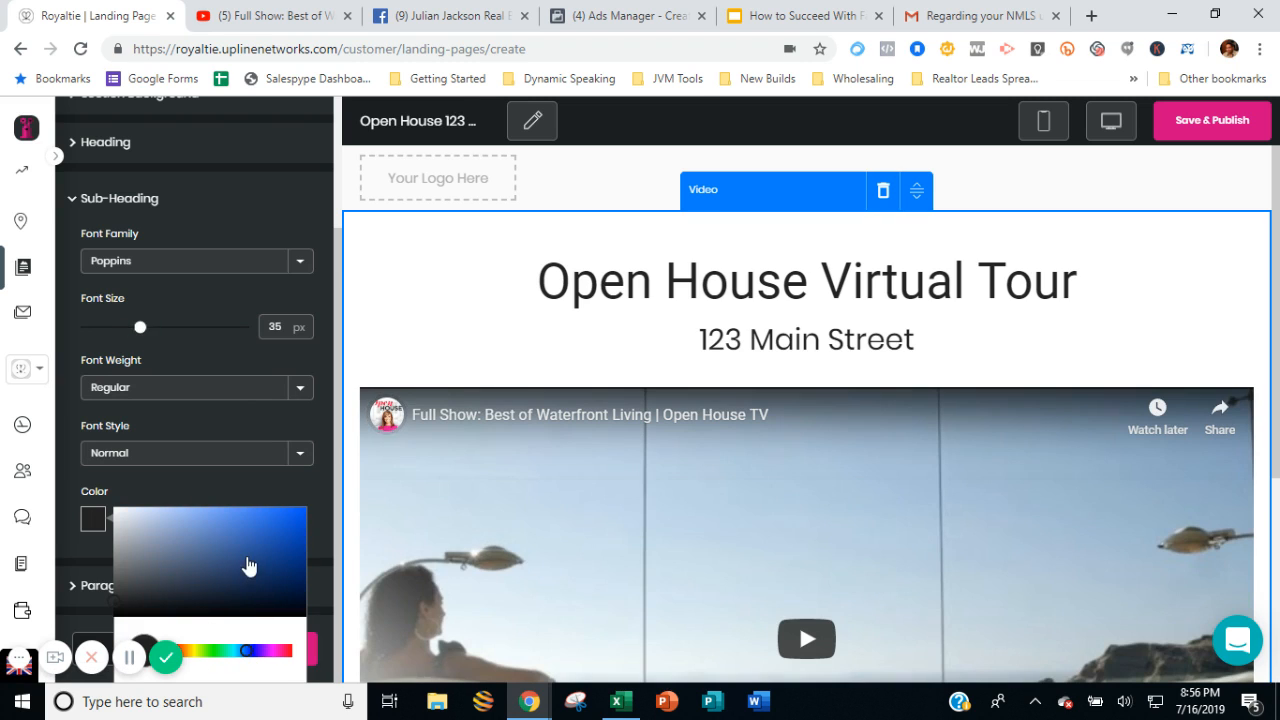
{"action": "left_click", "coordinate": [257, 540]}
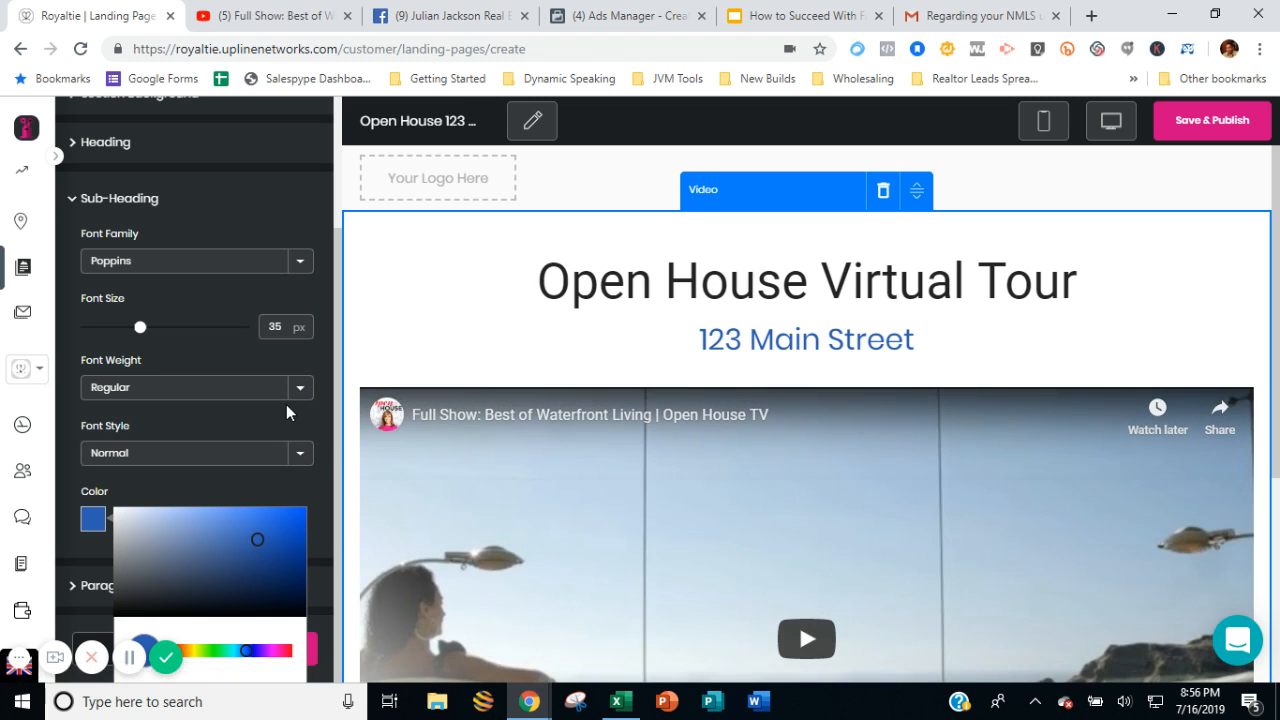
{"action": "left_click", "coordinate": [286, 406]}
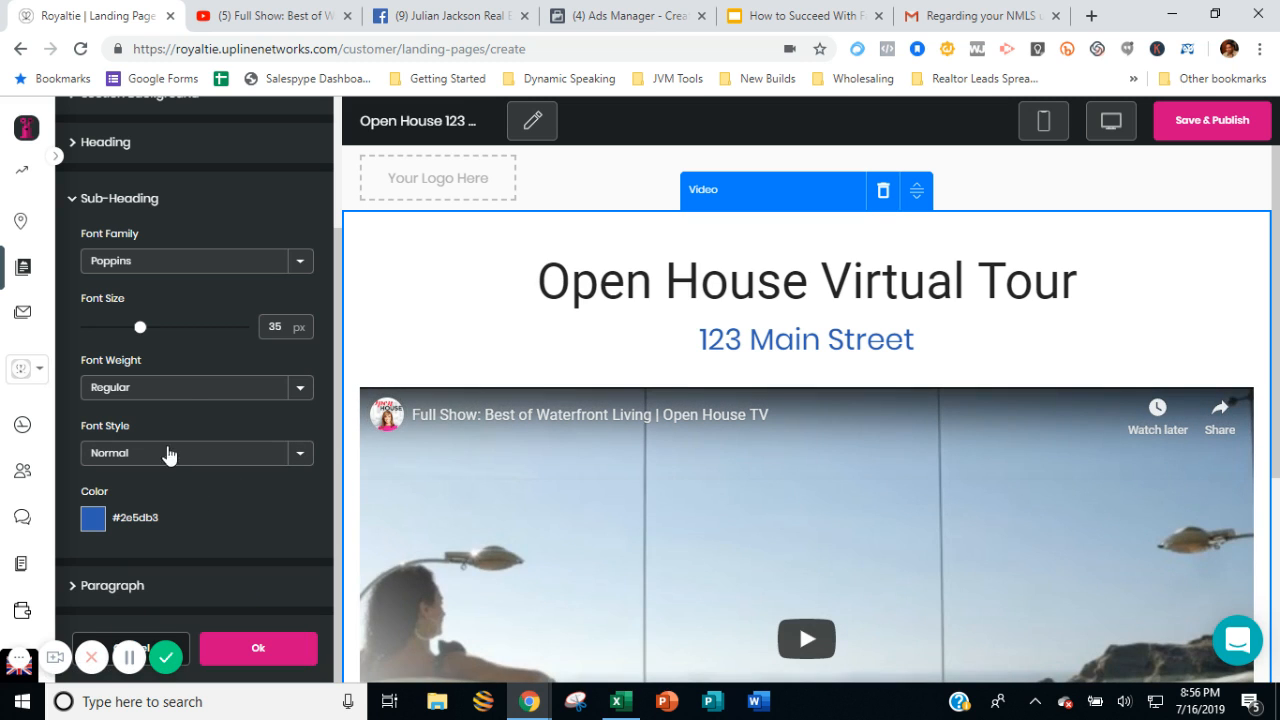
{"action": "left_click", "coordinate": [157, 328]}
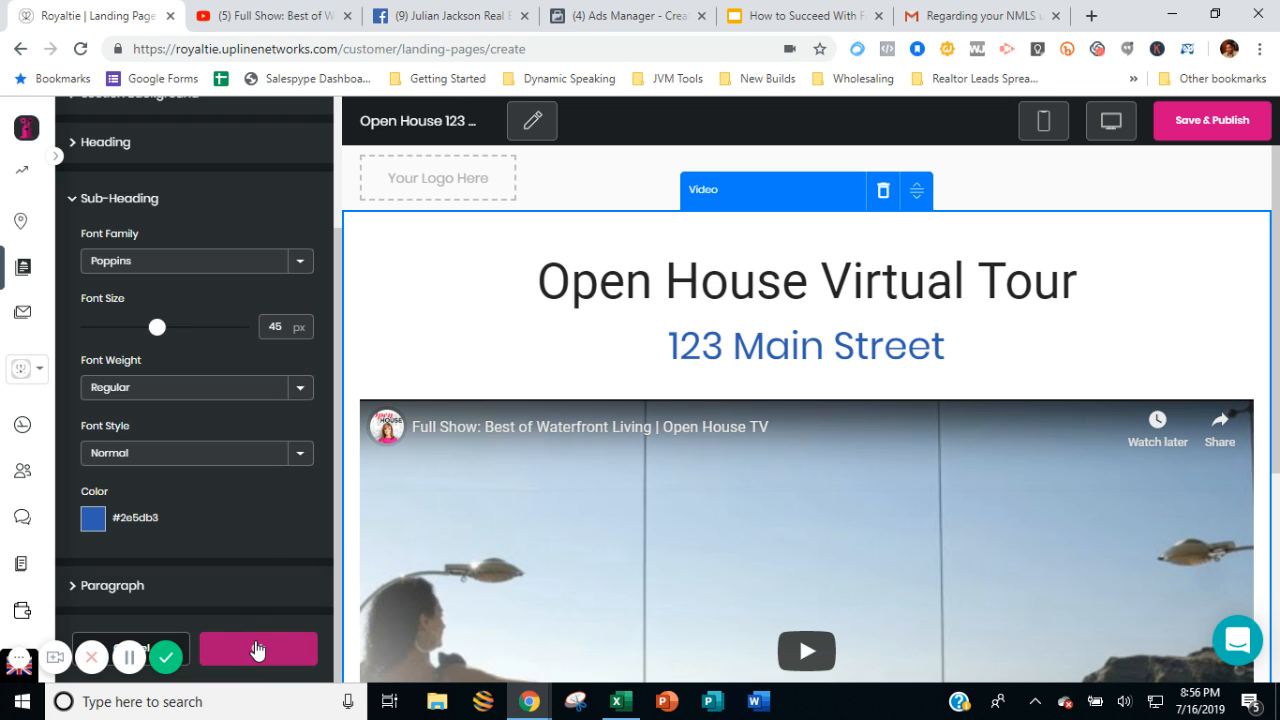
Set the video section's paragraph font size to 34 px and apply the section's changes.
{"action": "scroll", "coordinate": [806, 365], "scroll_direction": "down", "scroll_amount": 1}
{"action": "scroll", "coordinate": [806, 363], "scroll_direction": "down", "scroll_amount": 3}
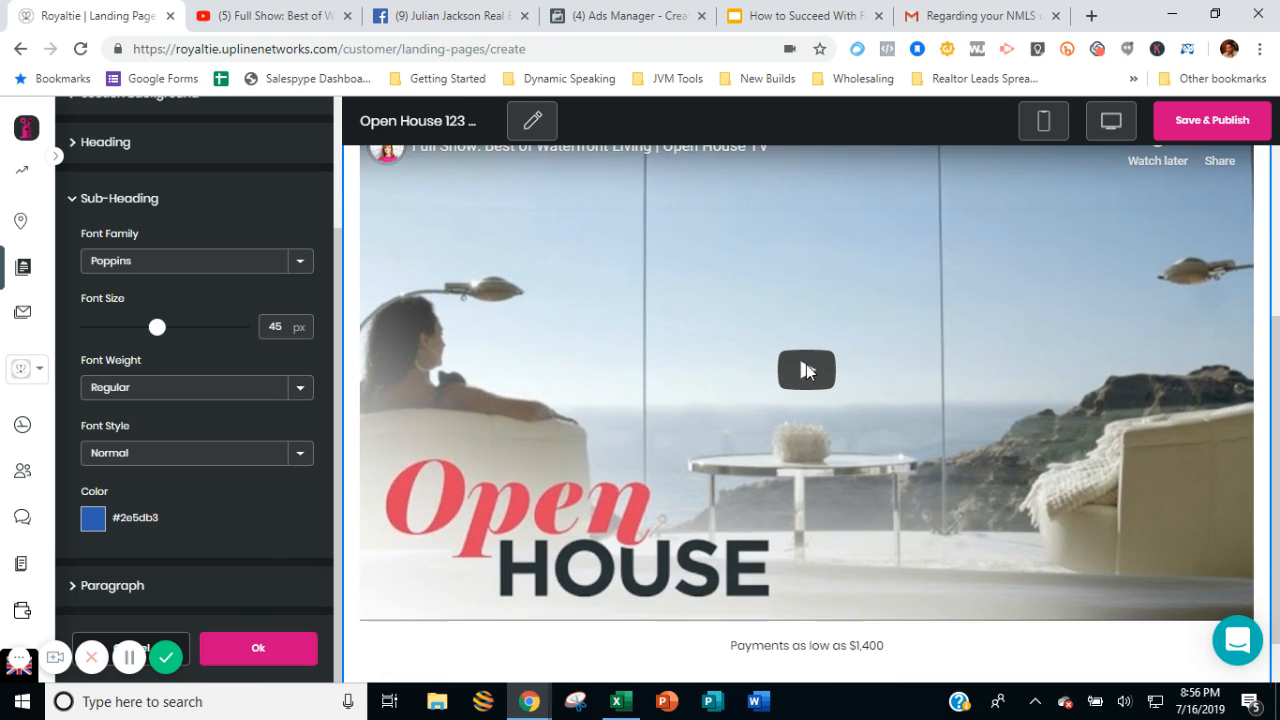
{"action": "scroll", "coordinate": [806, 364], "scroll_direction": "up", "scroll_amount": 3}
{"action": "scroll", "coordinate": [806, 364], "scroll_direction": "up", "scroll_amount": 2}
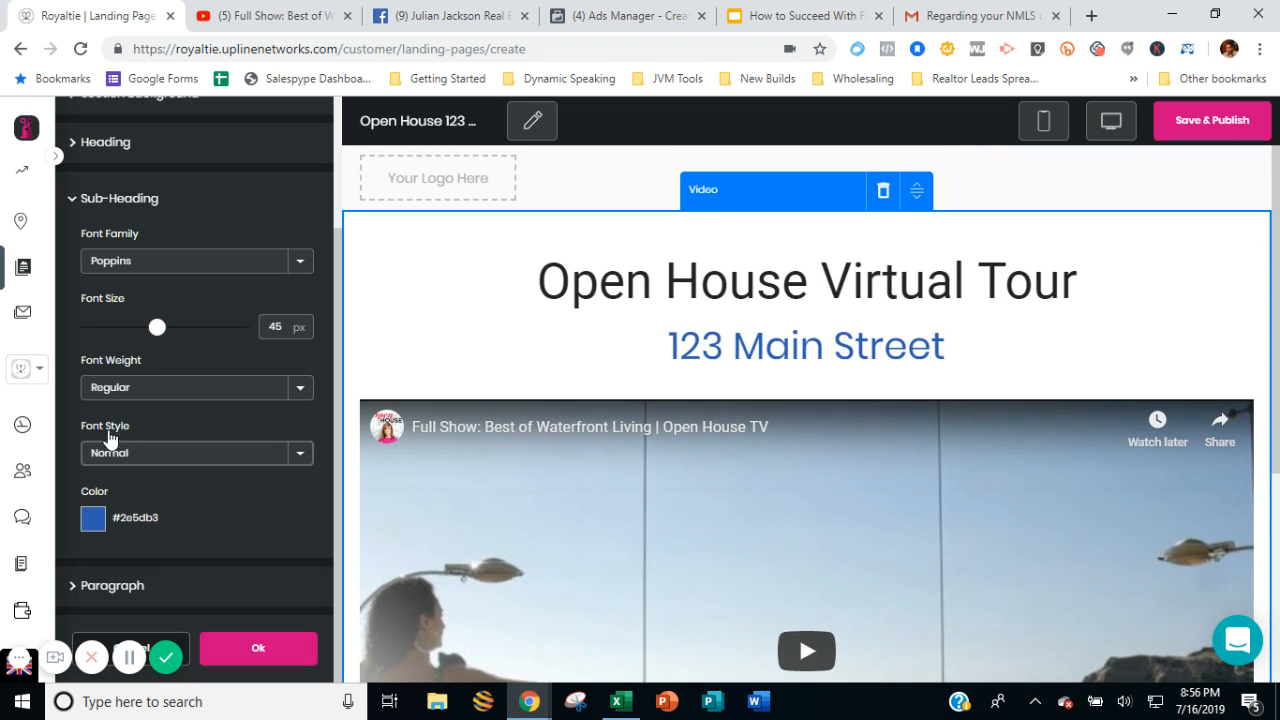
{"action": "scroll", "coordinate": [109, 445], "scroll_direction": "up", "scroll_amount": 1}
{"action": "scroll", "coordinate": [165, 615], "scroll_direction": "down", "scroll_amount": 1}
{"action": "left_click", "coordinate": [173, 598]}
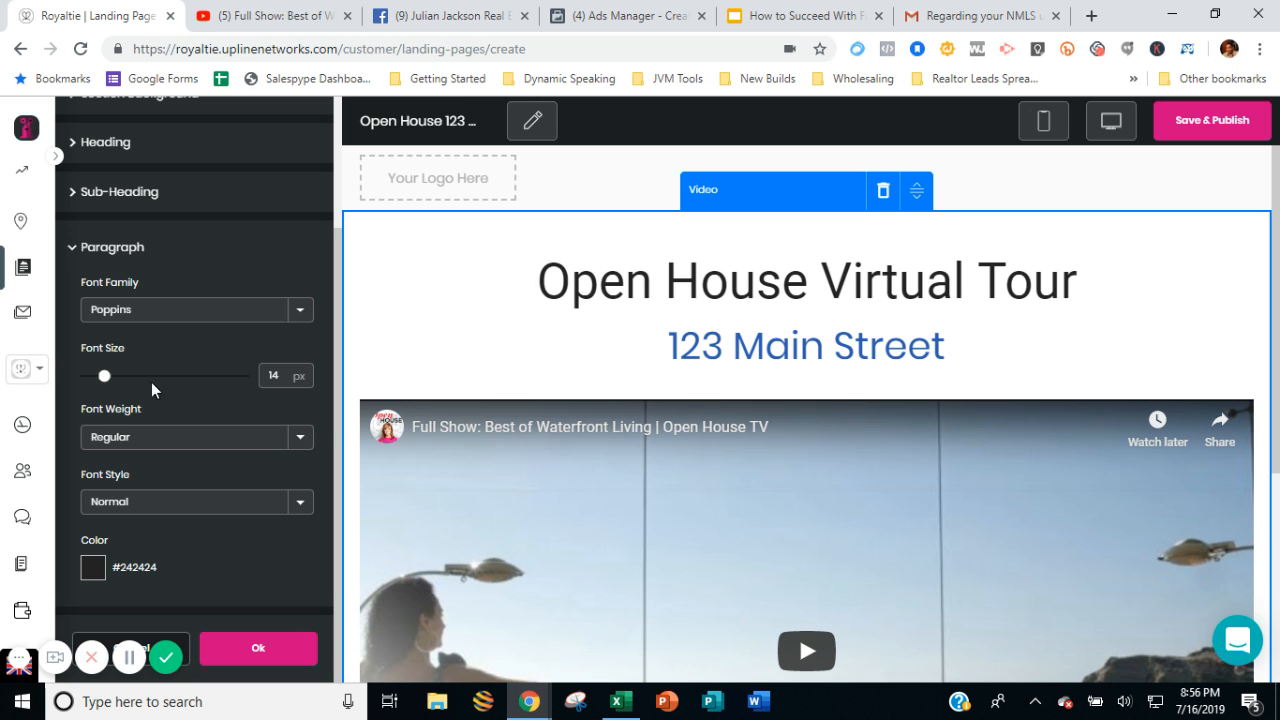
{"action": "left_click", "coordinate": [126, 375]}
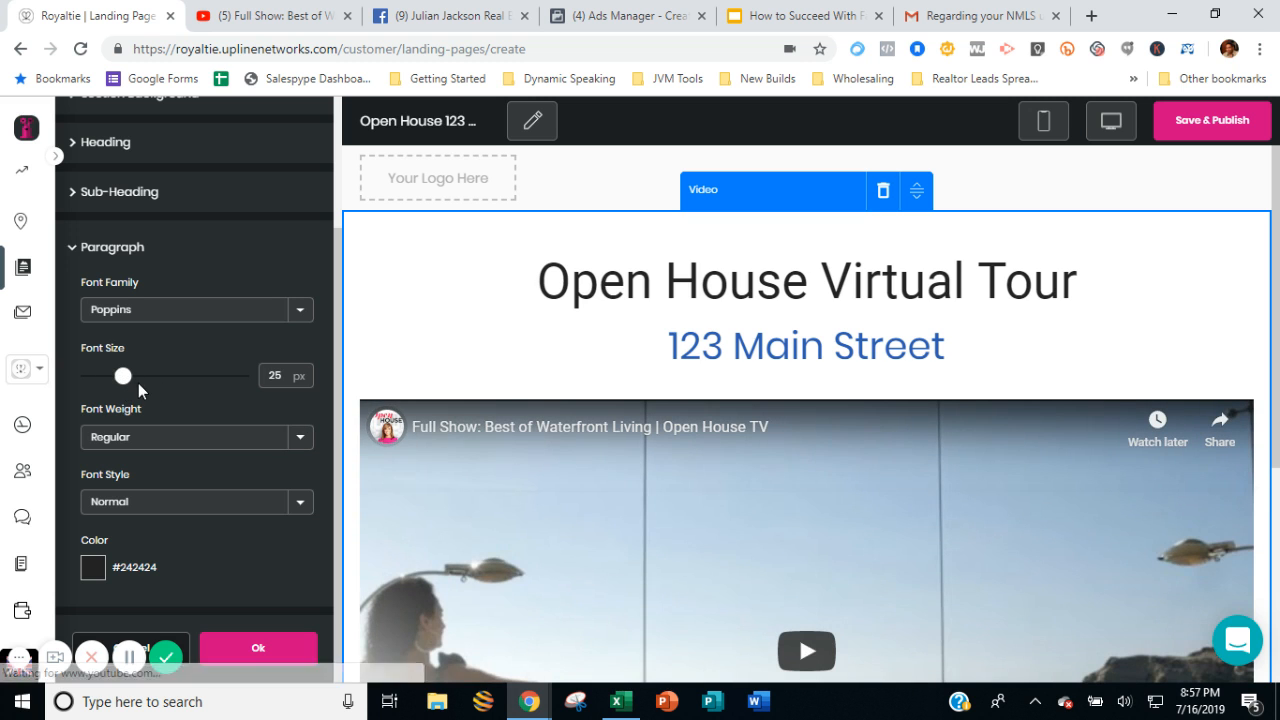
{"action": "left_click", "coordinate": [139, 376]}
{"action": "scroll", "coordinate": [826, 393], "scroll_direction": "down", "scroll_amount": 5}
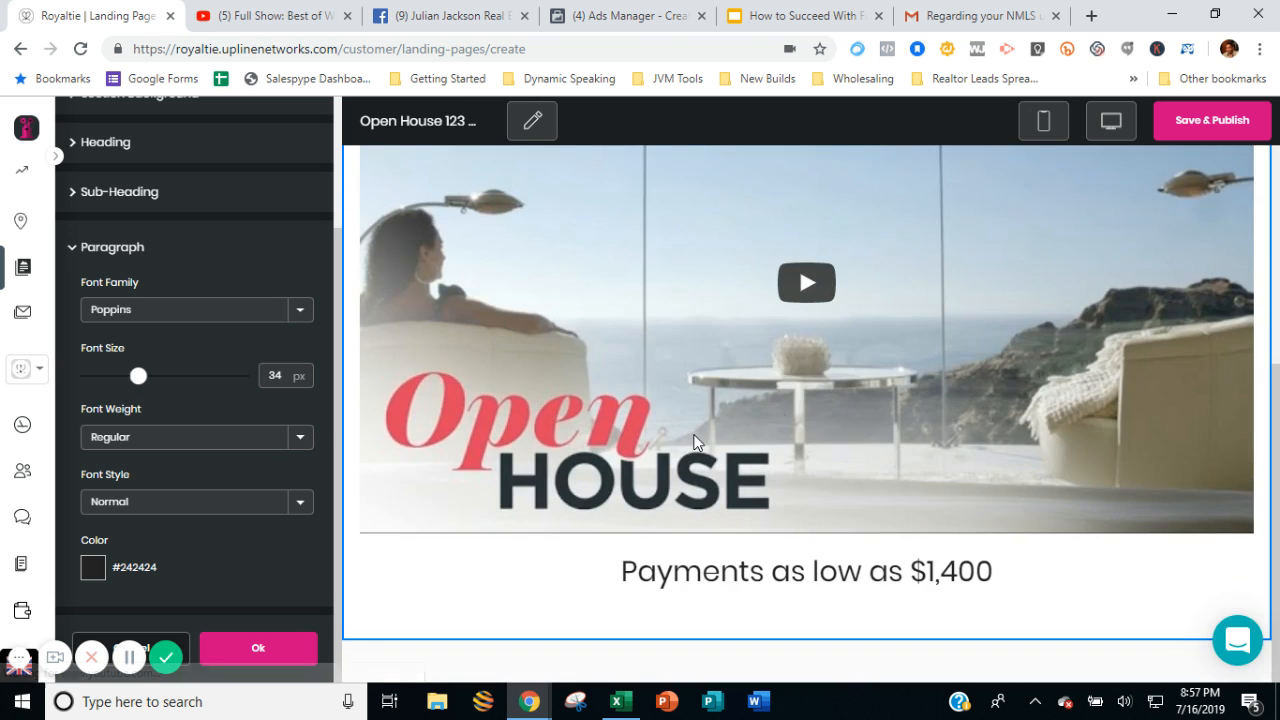
{"action": "scroll", "coordinate": [699, 443], "scroll_direction": "up", "scroll_amount": 5}
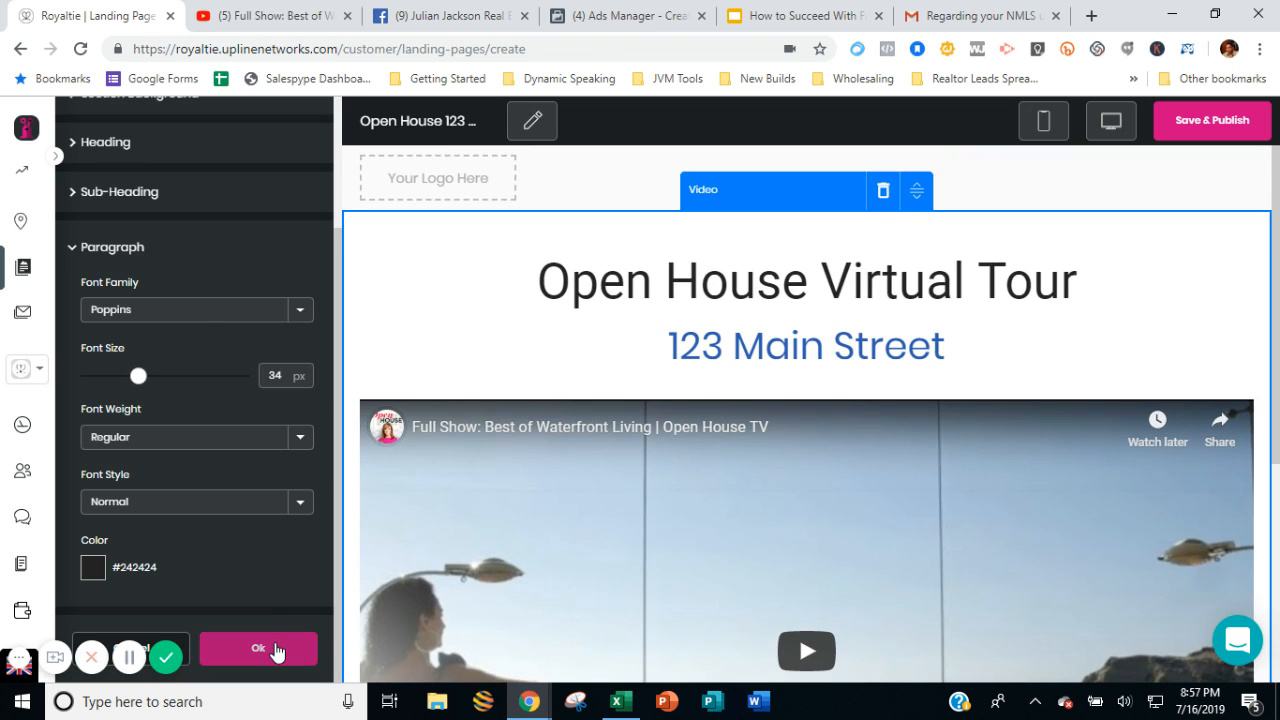
{"action": "left_click", "coordinate": [274, 646]}
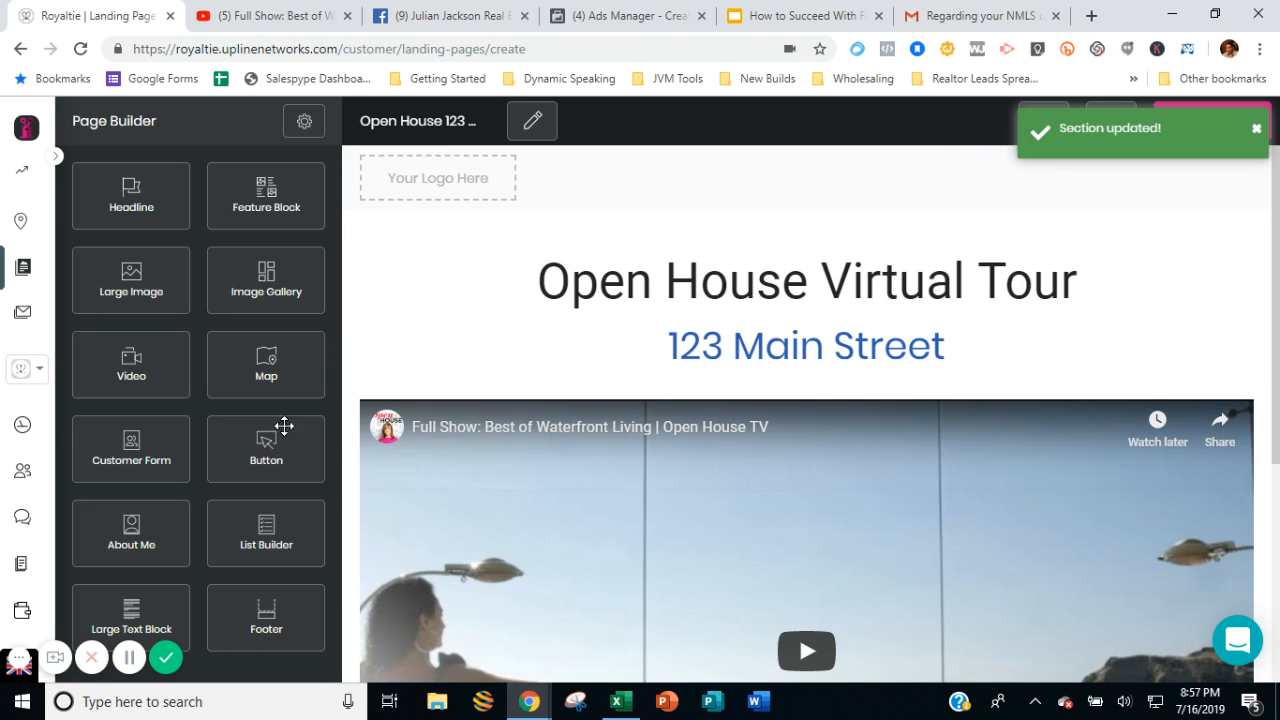
Add a Button section below the video section and give it the heading "Call Now To Schedule Your Tour".
{"action": "scroll", "coordinate": [686, 363], "scroll_direction": "down", "scroll_amount": 4}
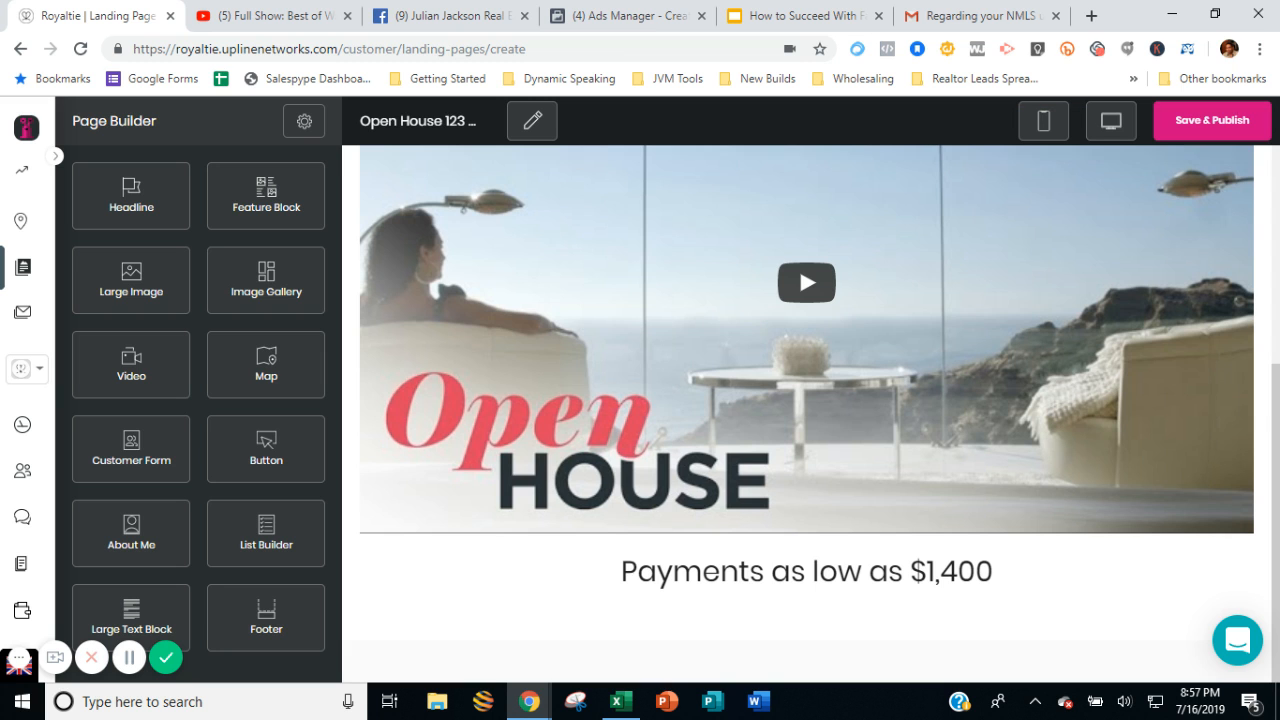
{"action": "left_click_drag", "start_coordinate": [265, 450], "coordinate": [768, 570]}
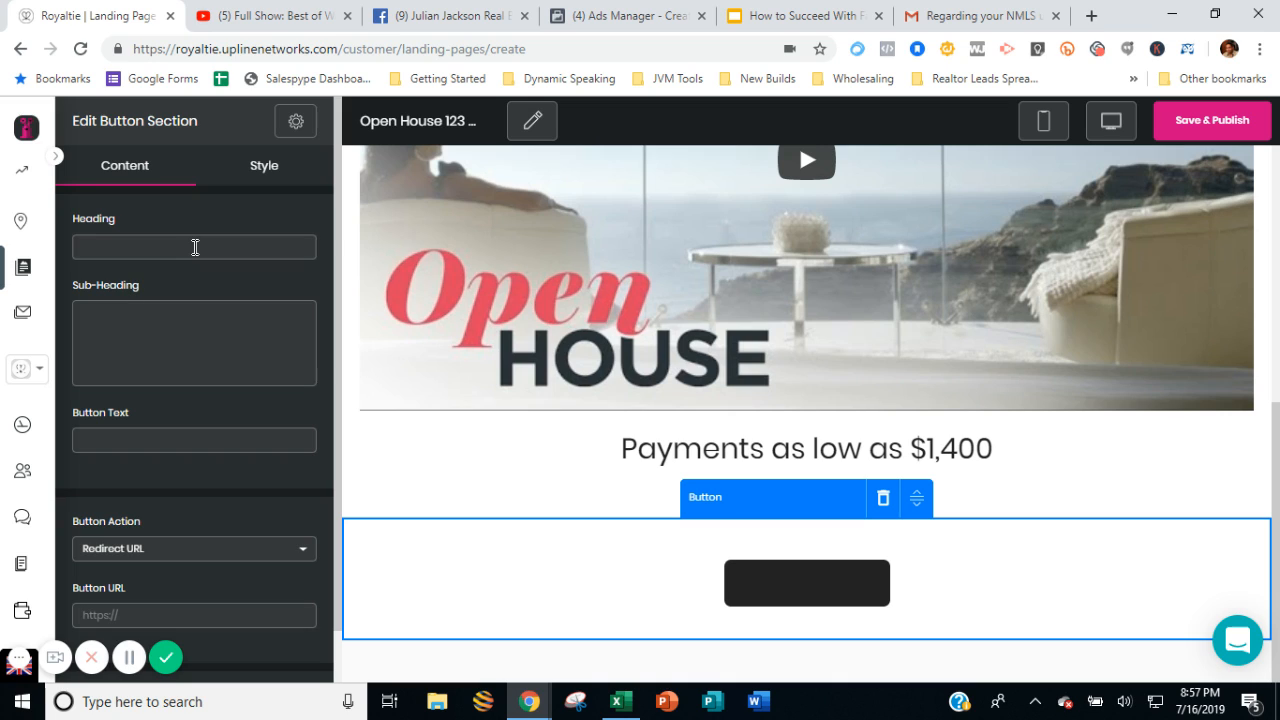
{"action": "left_click", "coordinate": [195, 246]}
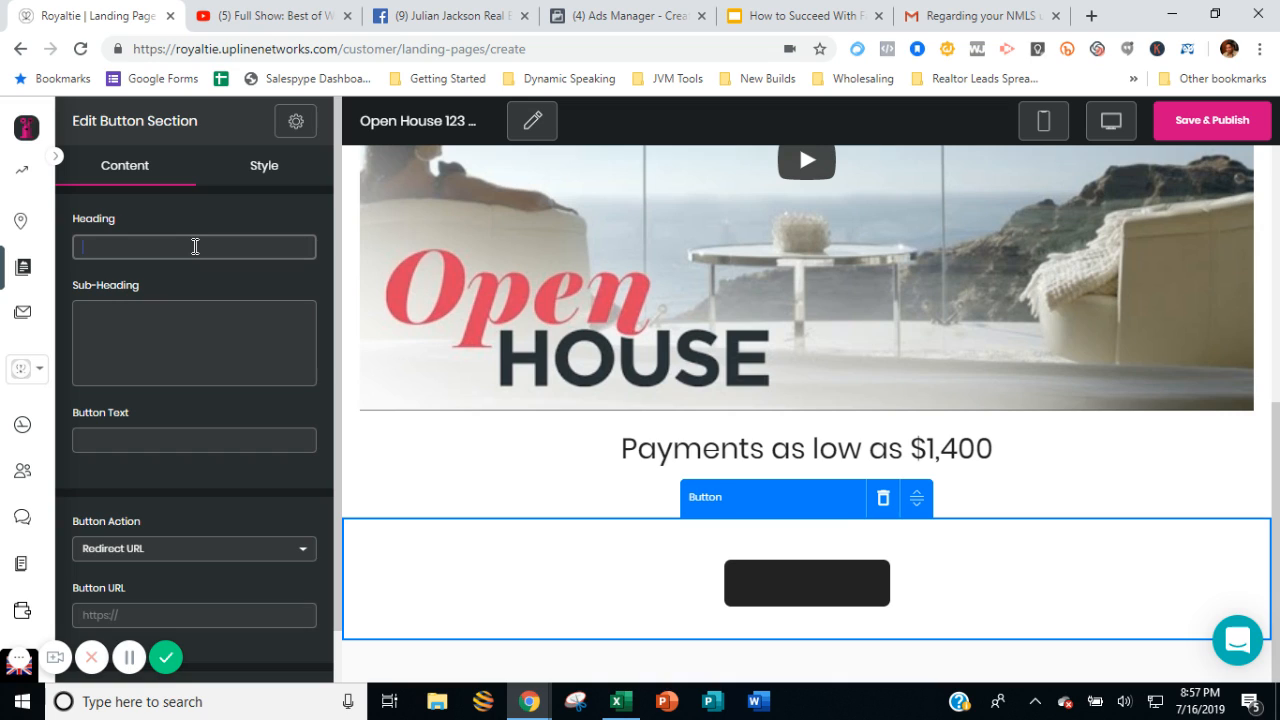
{"action": "type", "text": "Call"}
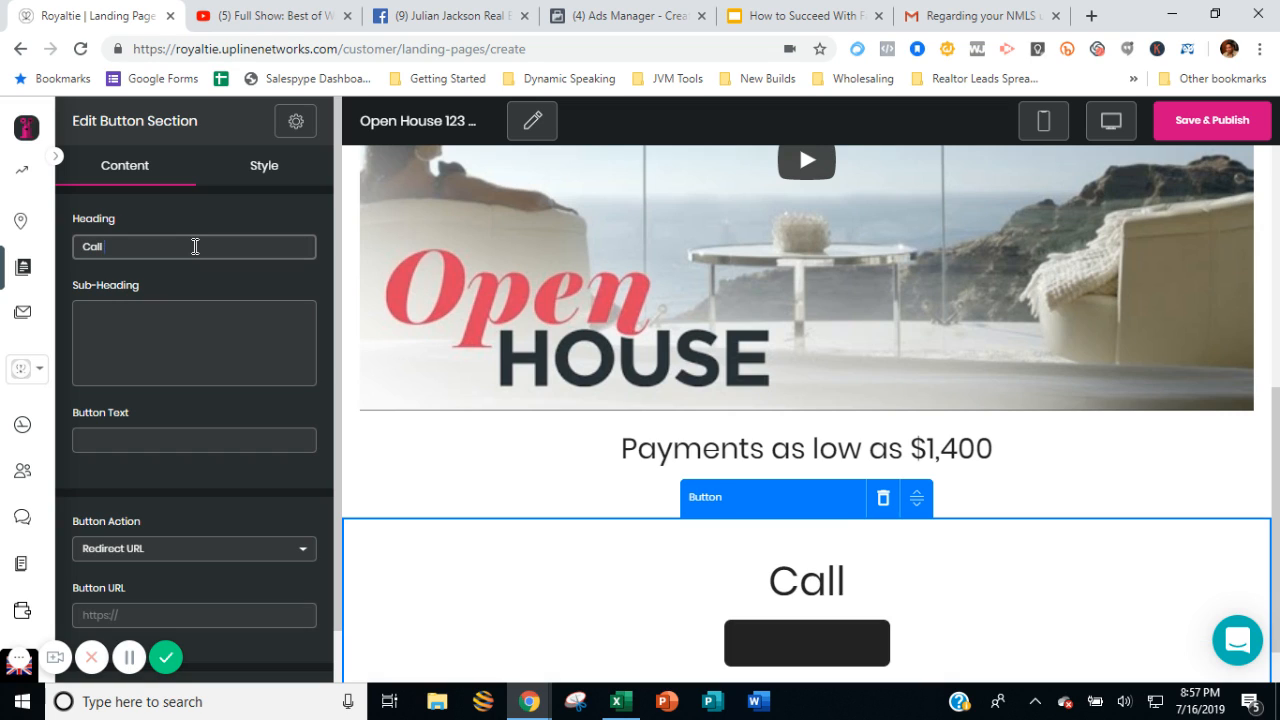
{"action": "type", "text": " Now To"}
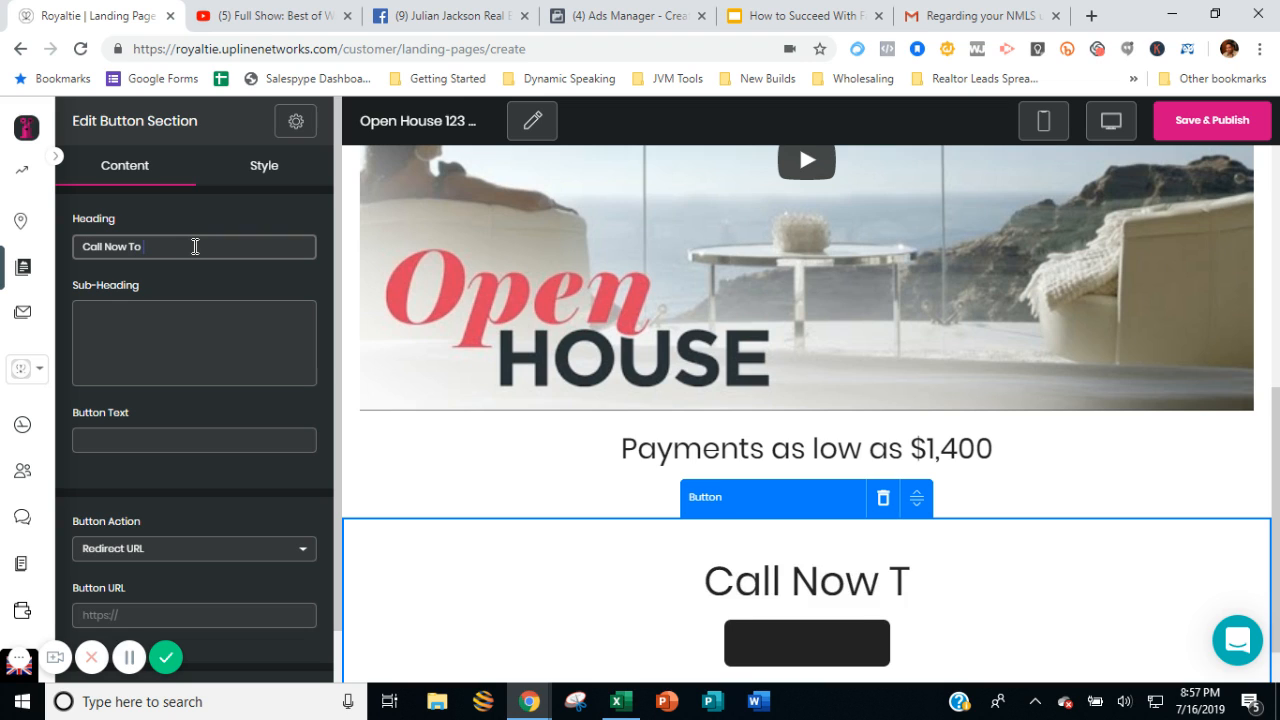
{"action": "type", "text": " sch"}
{"action": "key", "text": "BackSpace"}
{"action": "key", "text": "BackSpace"}
{"action": "key", "text": "BackSpace"}
{"action": "type", "text": "Sch"}
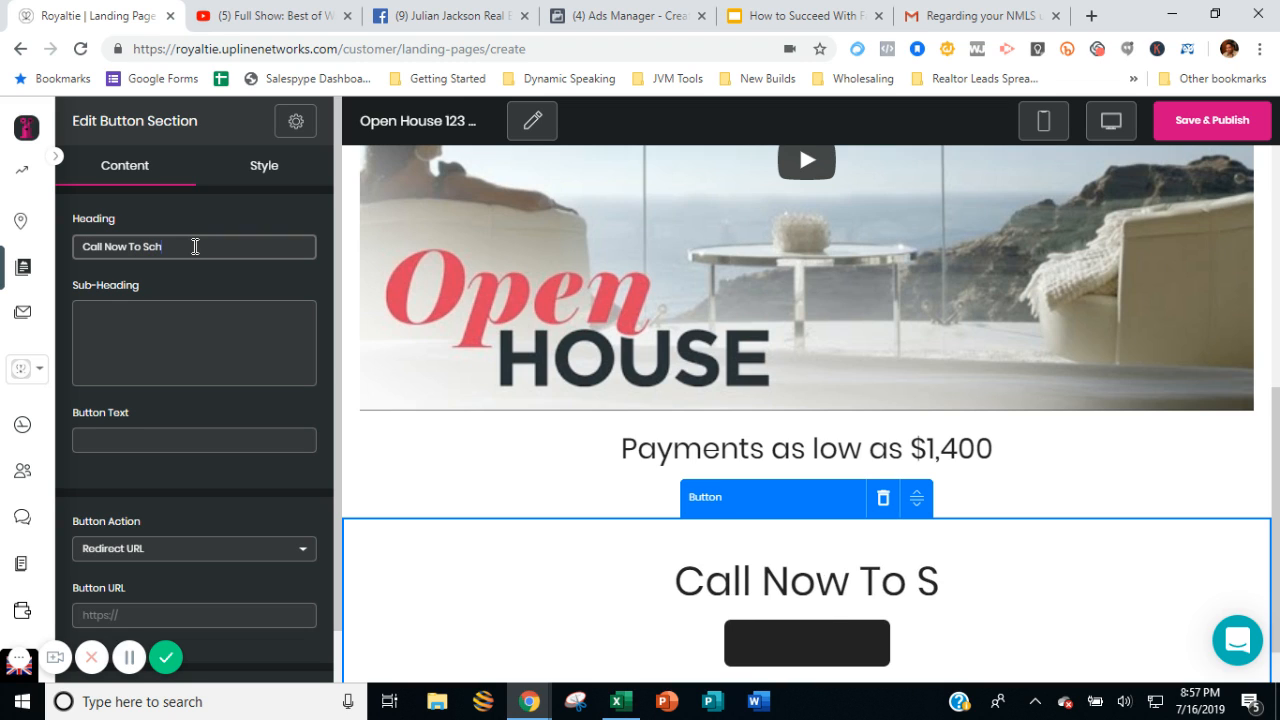
{"action": "type", "text": "edule Your"}
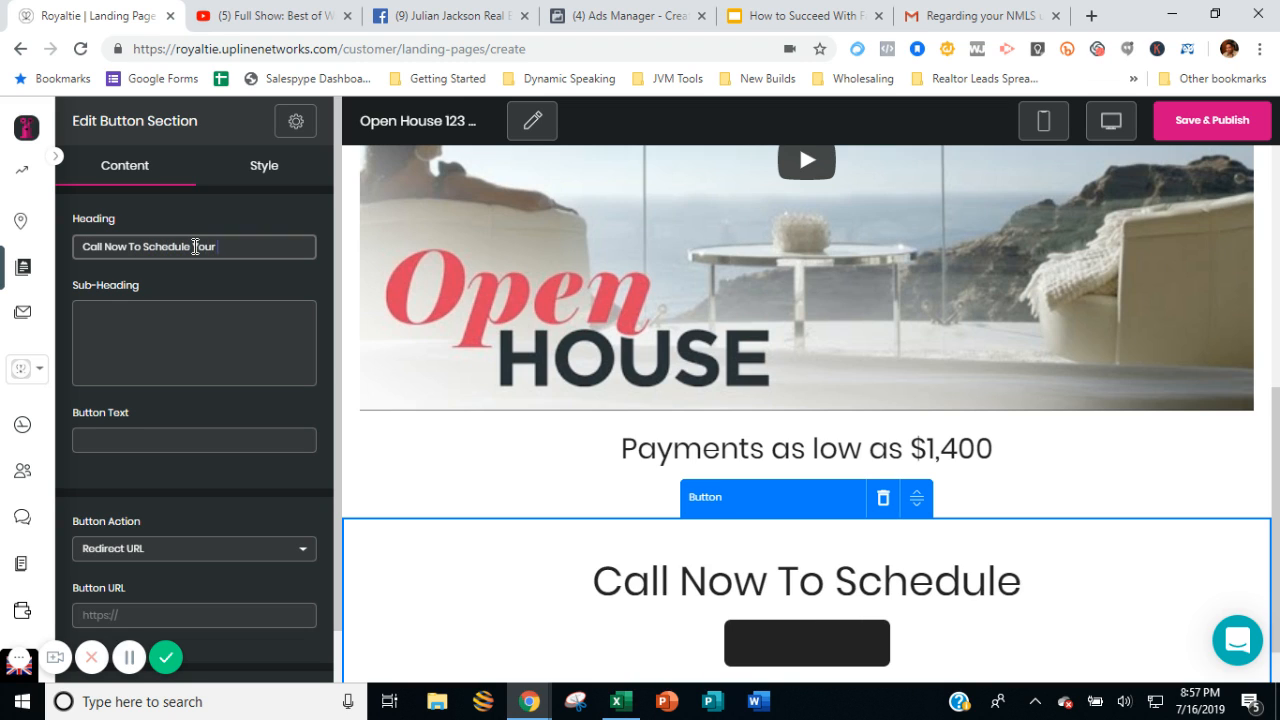
{"action": "type", "text": " Tour"}
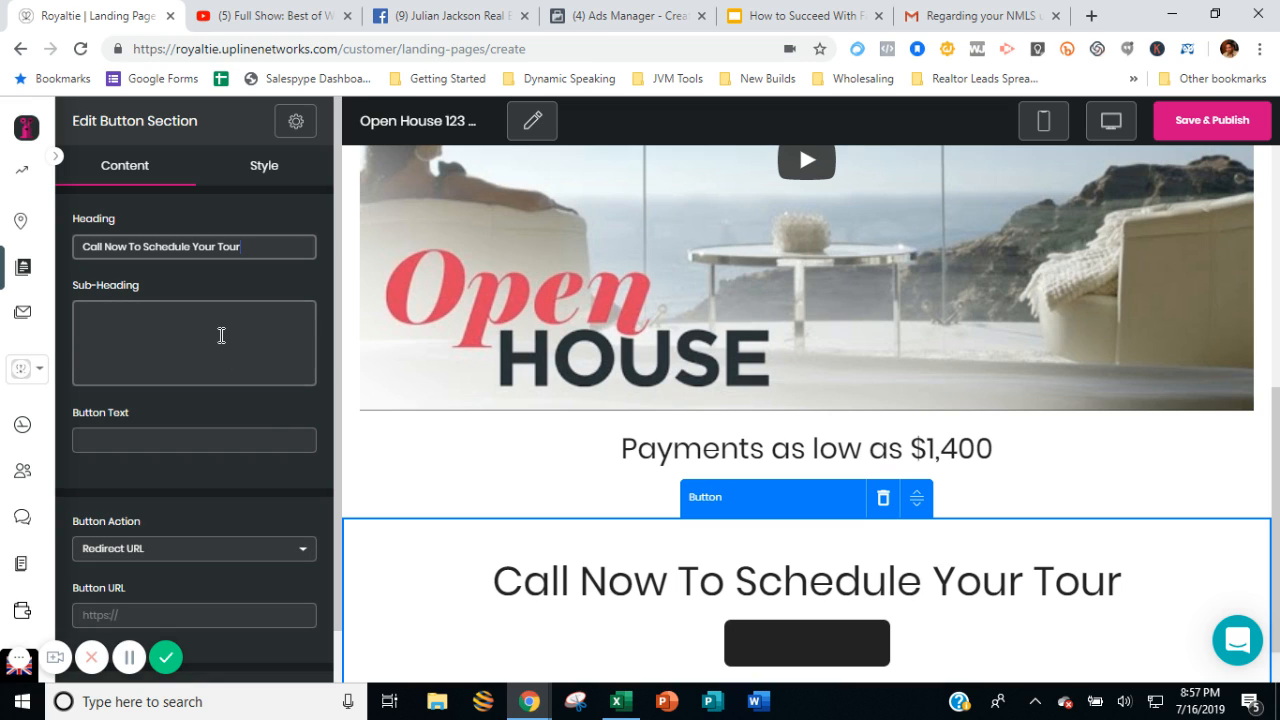
Label the button "Call Now" and give it the Call Phone action with the contact's phone number.
{"action": "left_click", "coordinate": [226, 436]}
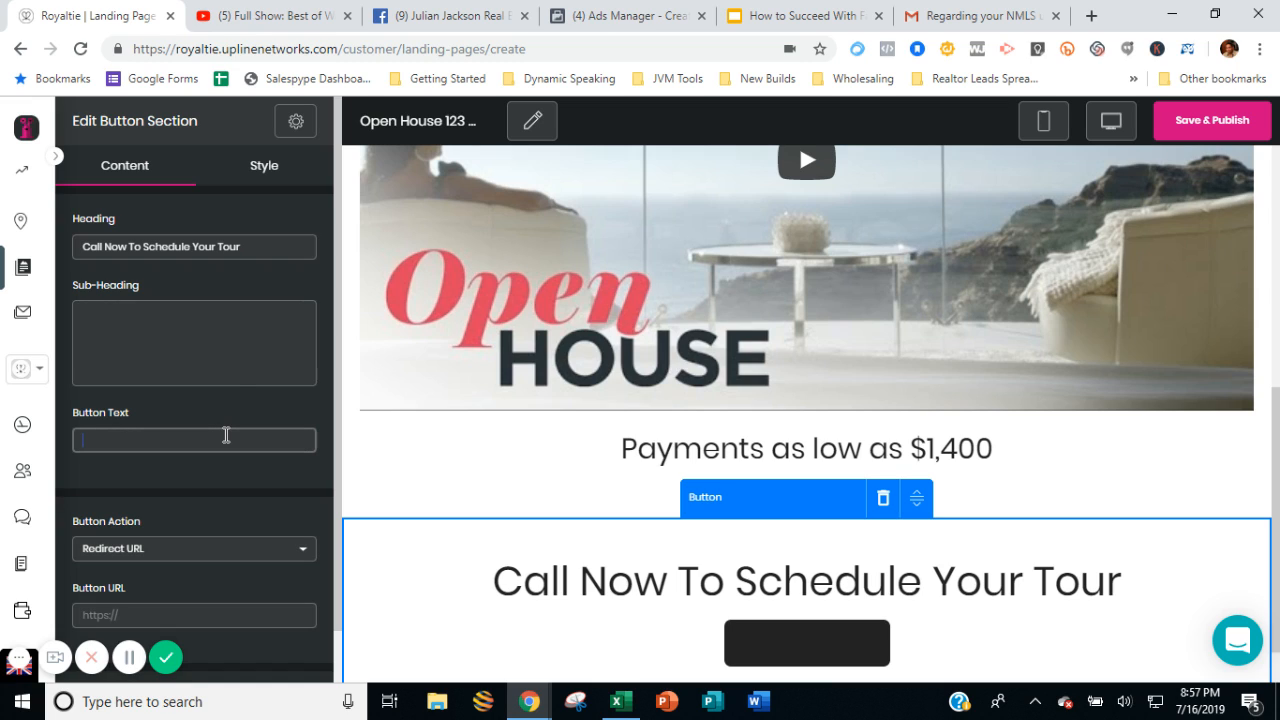
{"action": "type", "text": "Call Now"}
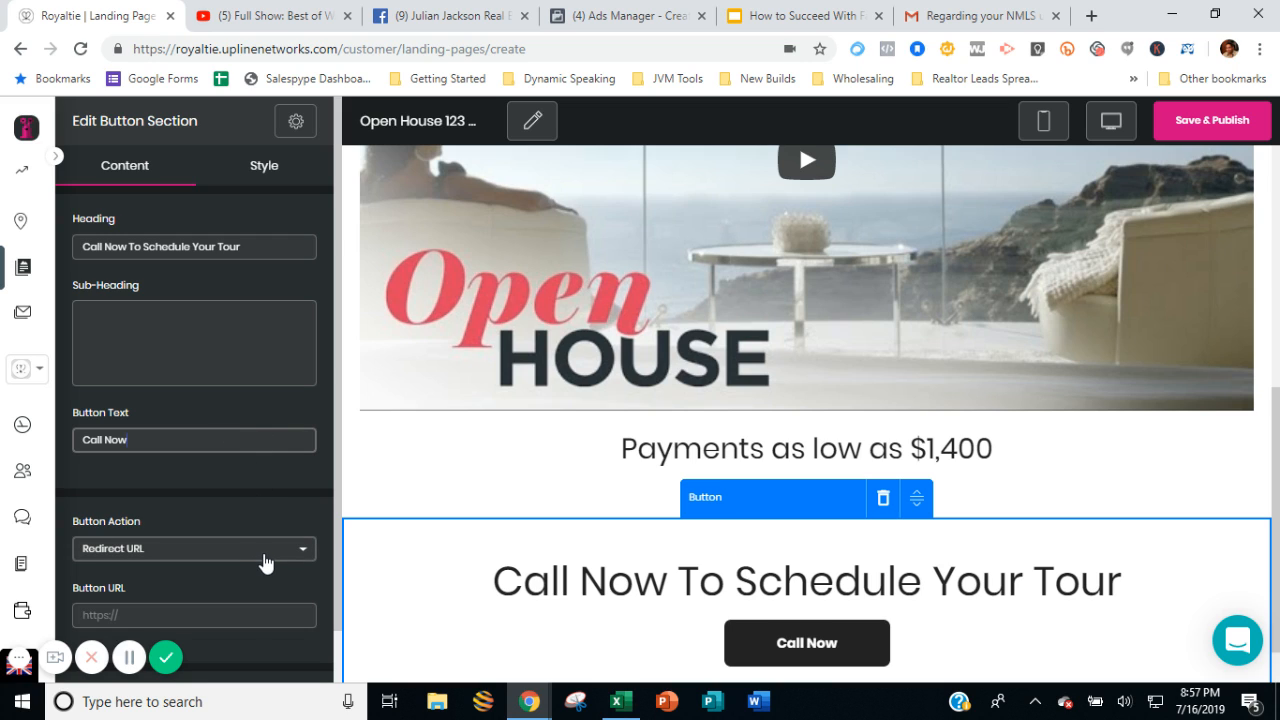
{"action": "scroll", "coordinate": [260, 523], "scroll_direction": "down", "scroll_amount": 1}
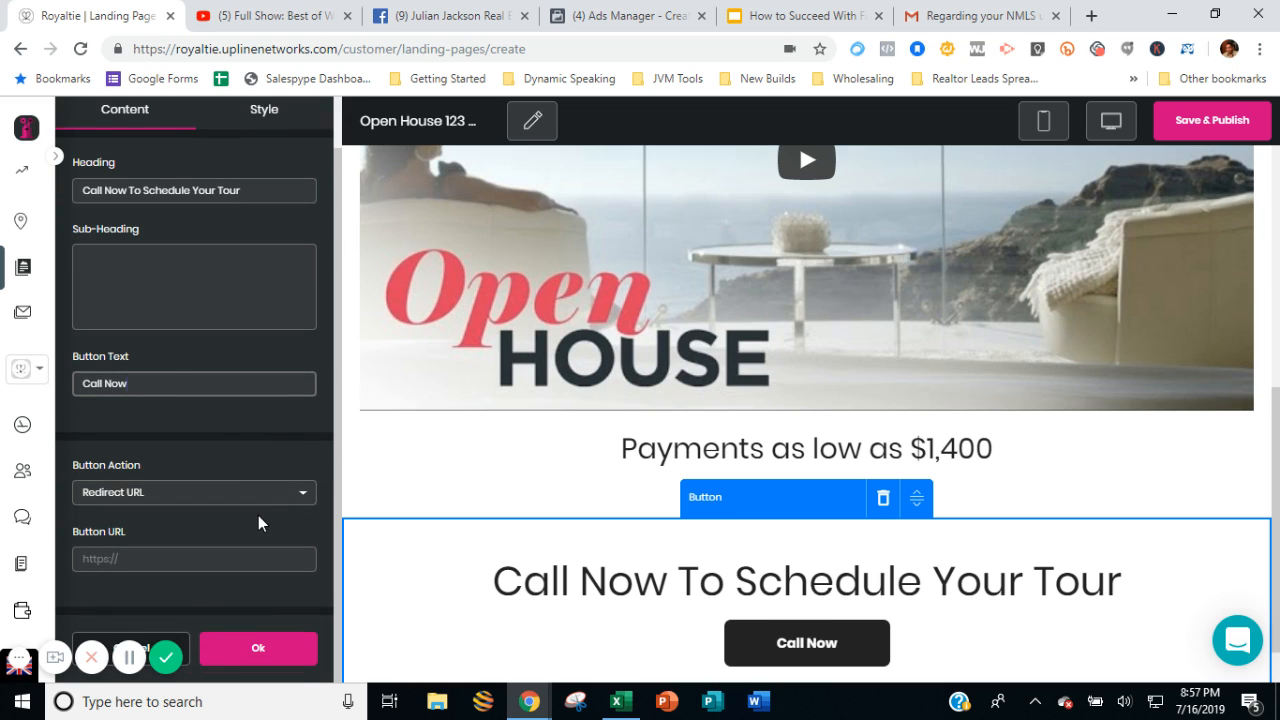
{"action": "scroll", "coordinate": [796, 540], "scroll_direction": "down", "scroll_amount": 1}
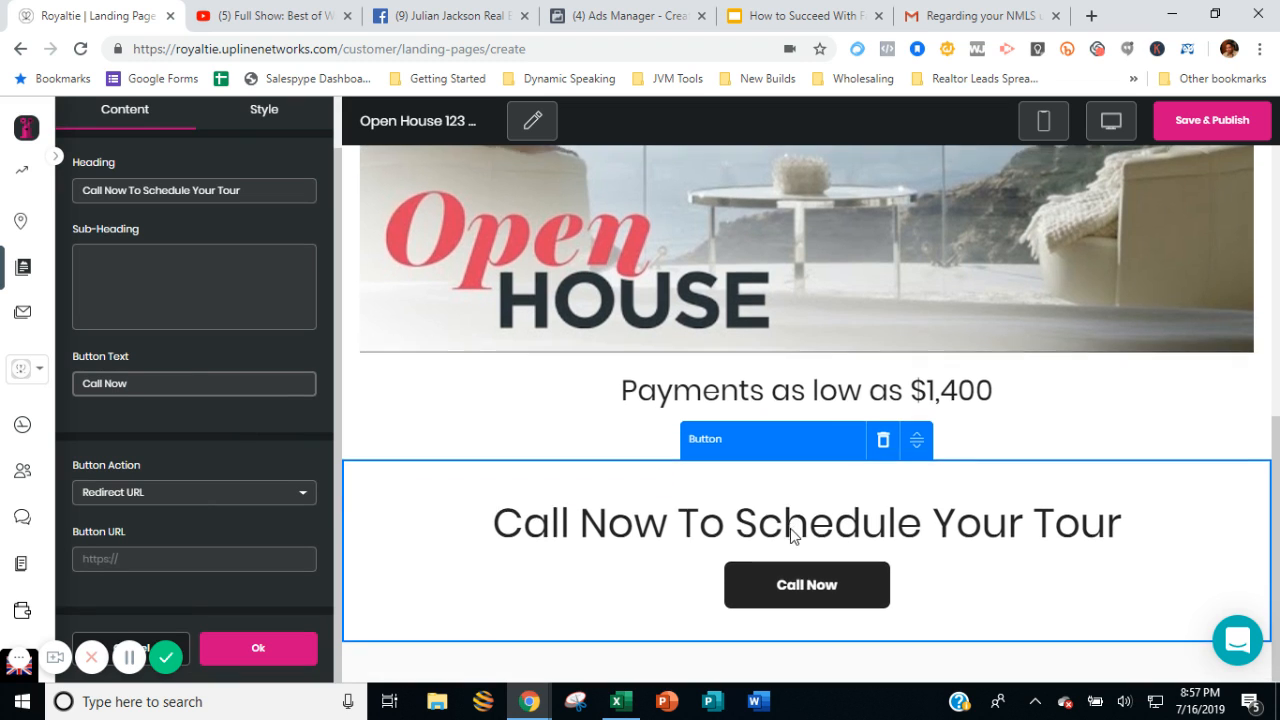
{"action": "left_click", "coordinate": [238, 493]}
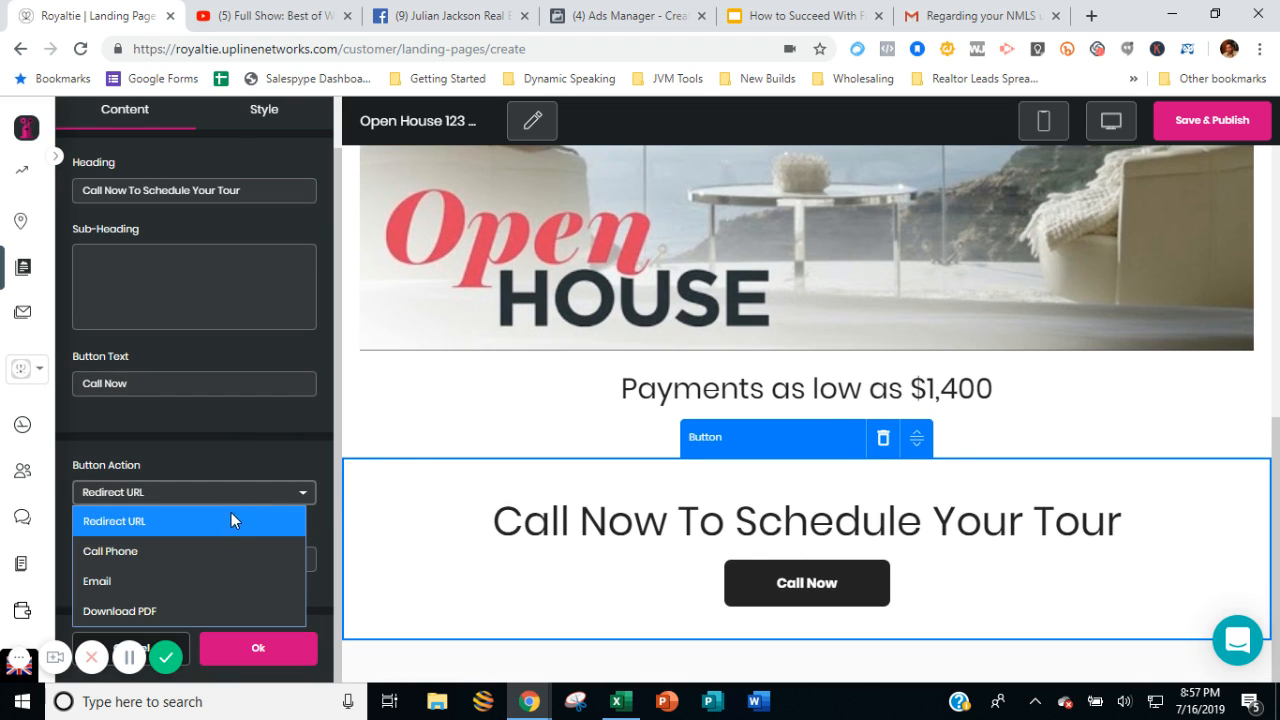
{"action": "left_click", "coordinate": [217, 551]}
{"action": "left_click", "coordinate": [218, 558]}
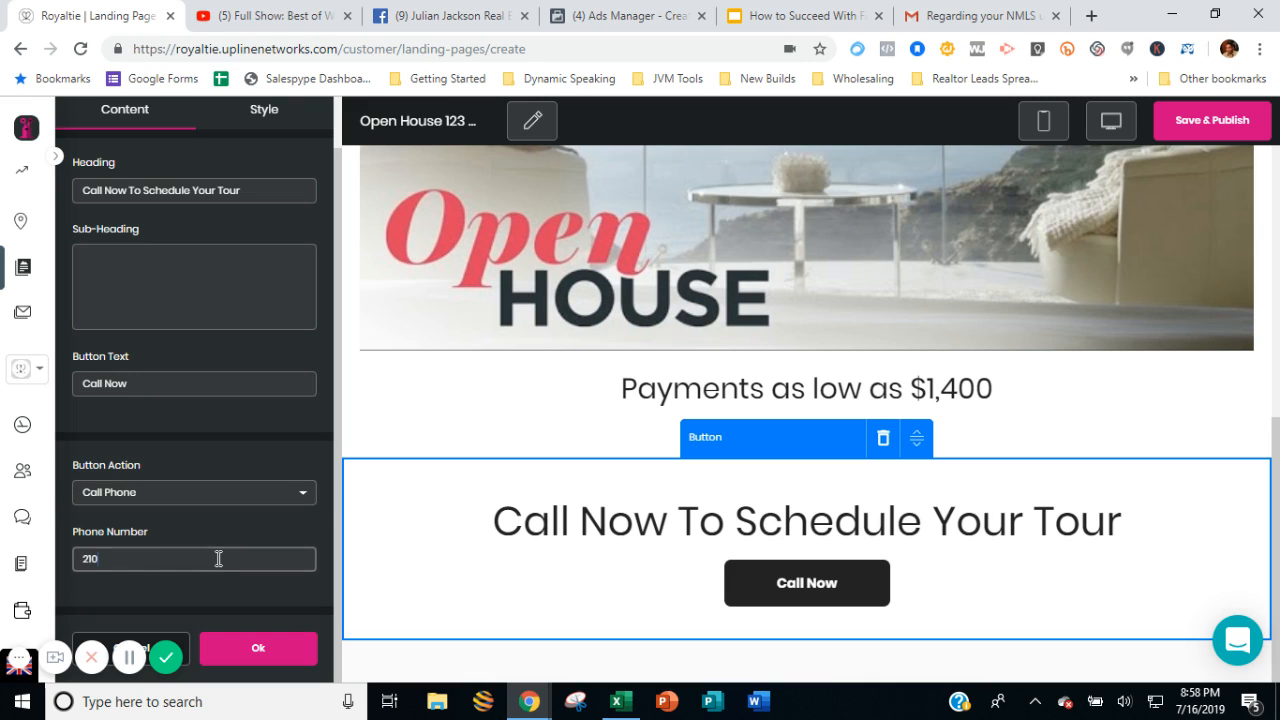
{"action": "scroll", "coordinate": [250, 270], "scroll_direction": "up", "scroll_amount": 1}
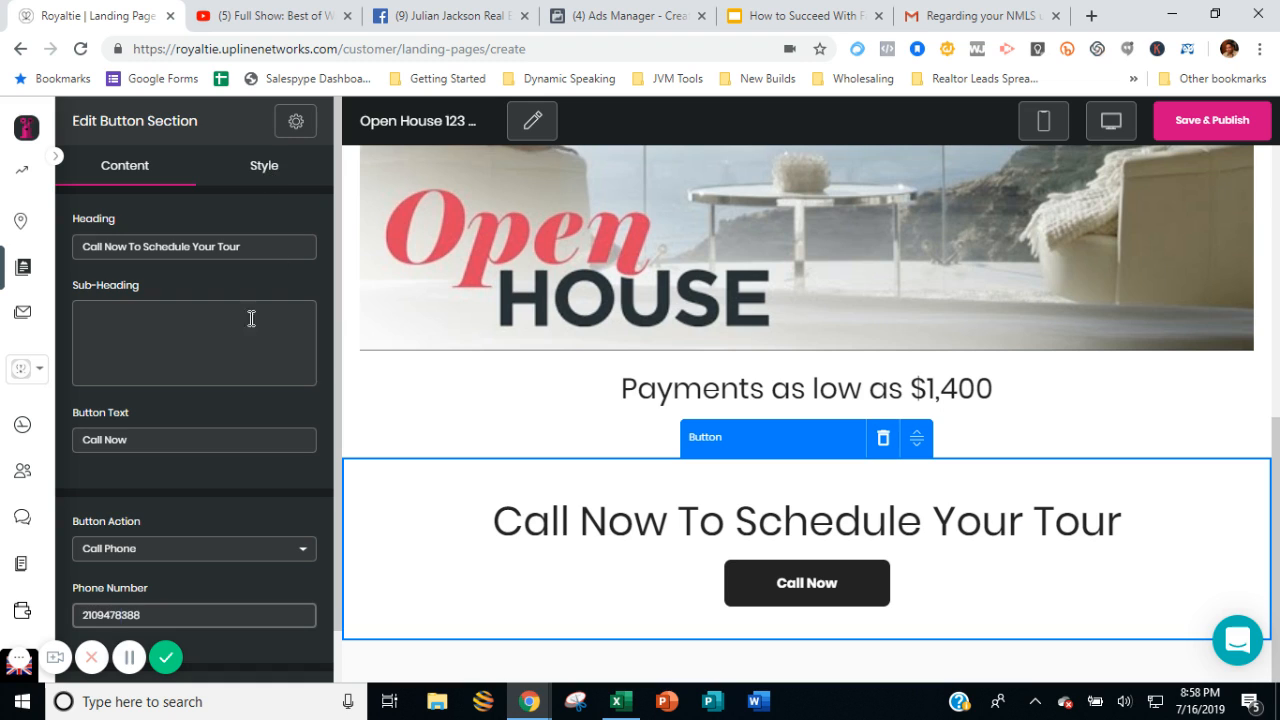
{"action": "scroll", "coordinate": [206, 506], "scroll_direction": "down", "scroll_amount": 1}
{"action": "scroll", "coordinate": [264, 122], "scroll_direction": "up", "scroll_amount": 1}
{"action": "scroll", "coordinate": [775, 440], "scroll_direction": "up", "scroll_amount": 5}
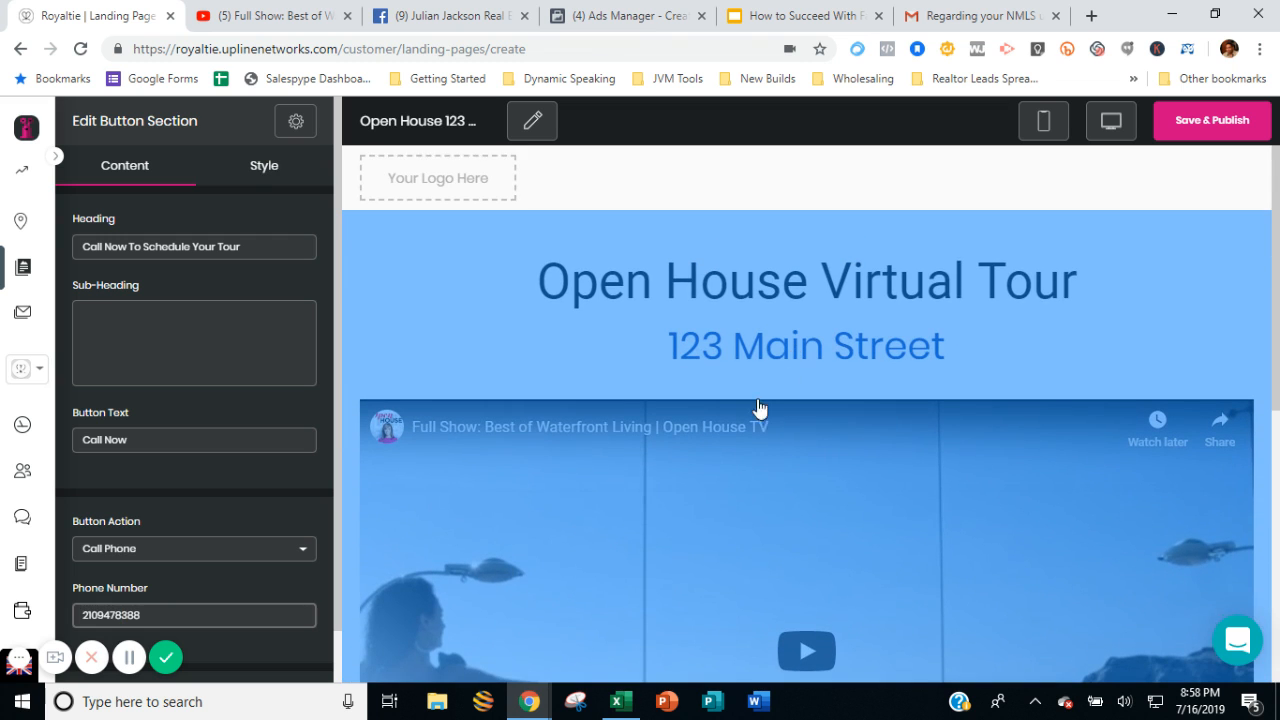
{"action": "scroll", "coordinate": [640, 420], "scroll_direction": "down", "scroll_amount": 3}
{"action": "scroll", "coordinate": [625, 465], "scroll_direction": "down", "scroll_amount": 2}
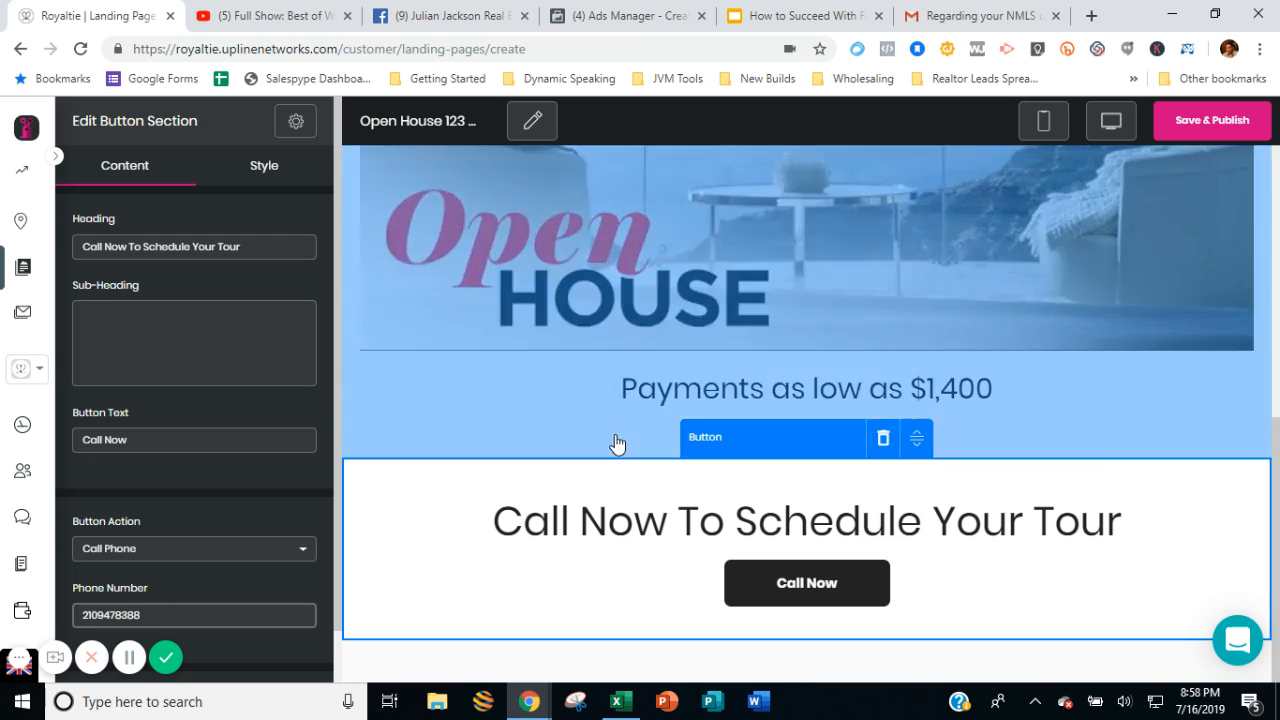